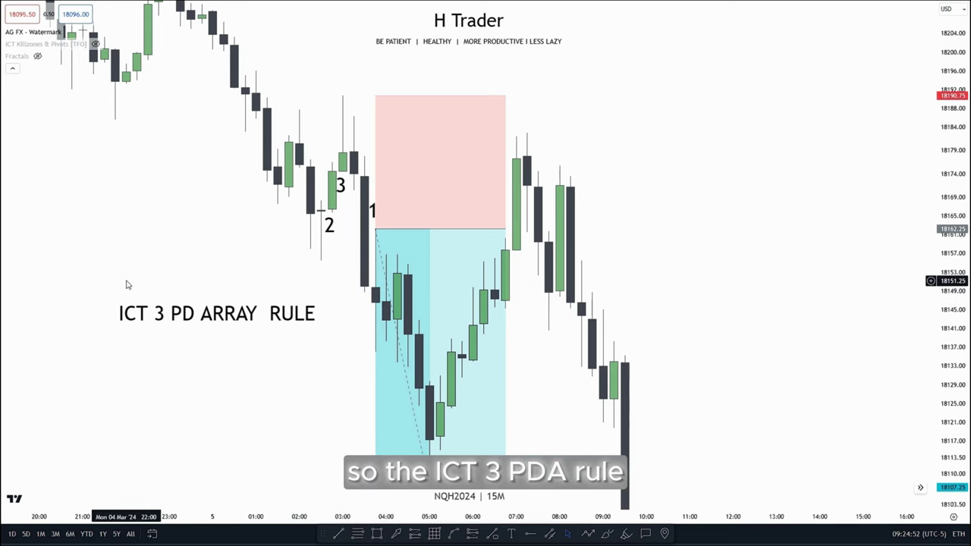
Examine the PD arrays labelled 1, 2 and 3 around the short position on the NQH2024 15-minute chart
left_click_drag(246, 263, 221, 299)
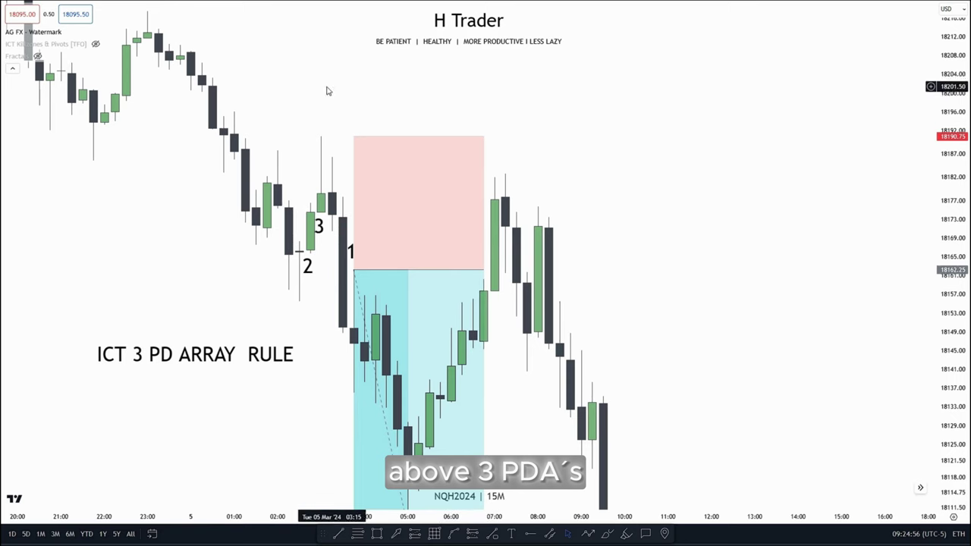
left_click_drag(428, 96, 434, 77)
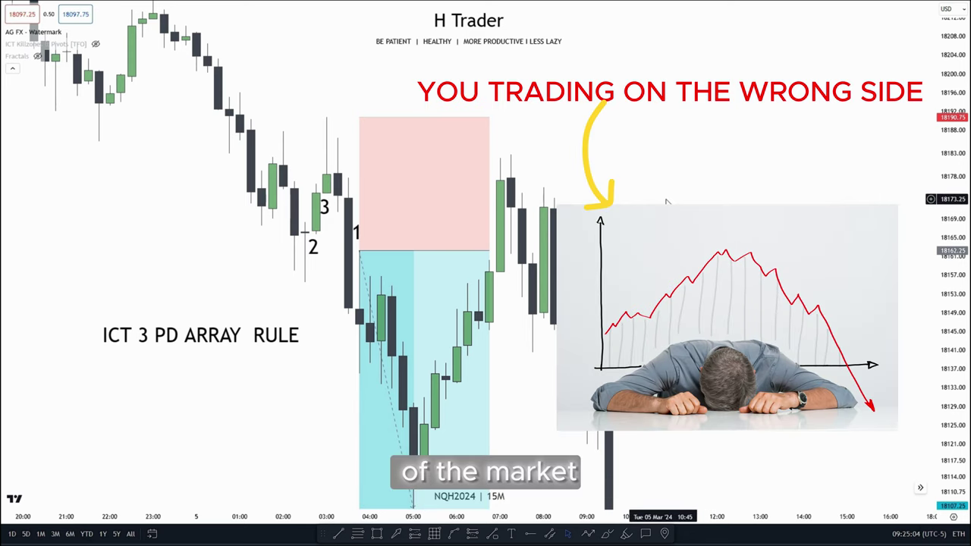
left_click_drag(666, 199, 693, 211)
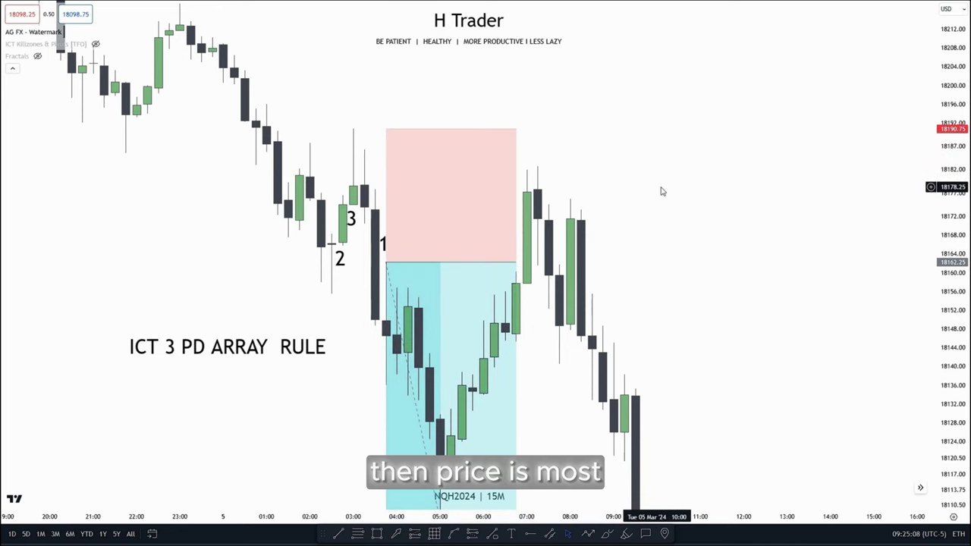
left_click_drag(660, 187, 662, 232)
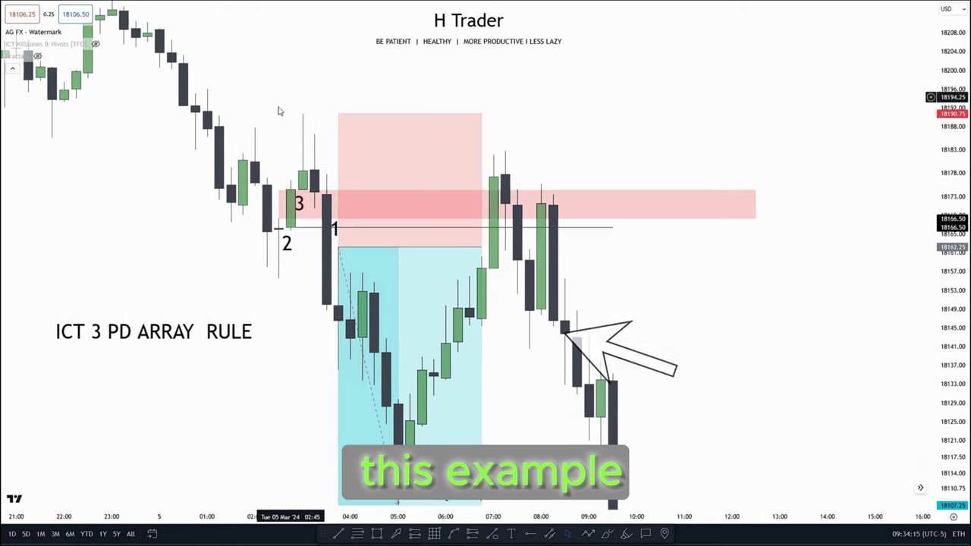
left_click_drag(297, 275, 322, 317)
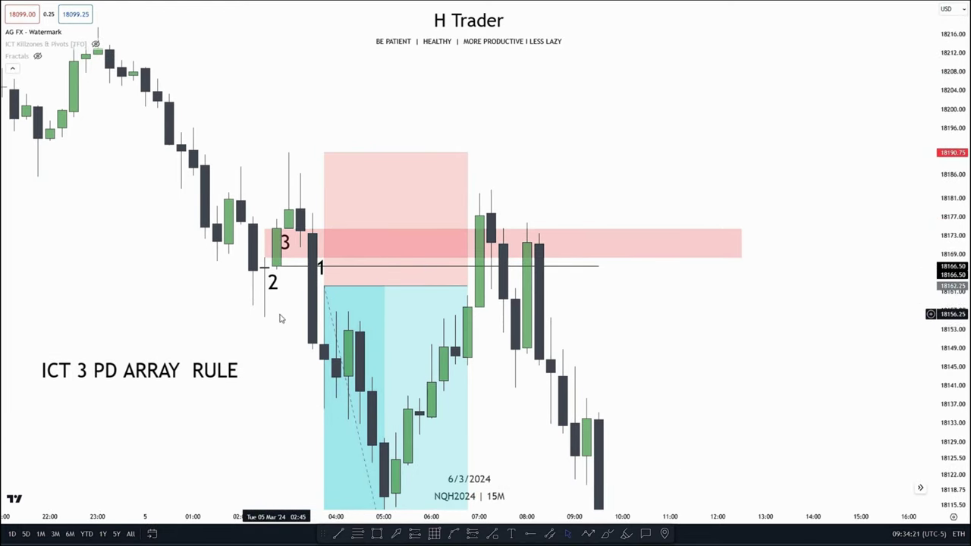
left_click_drag(279, 318, 279, 355)
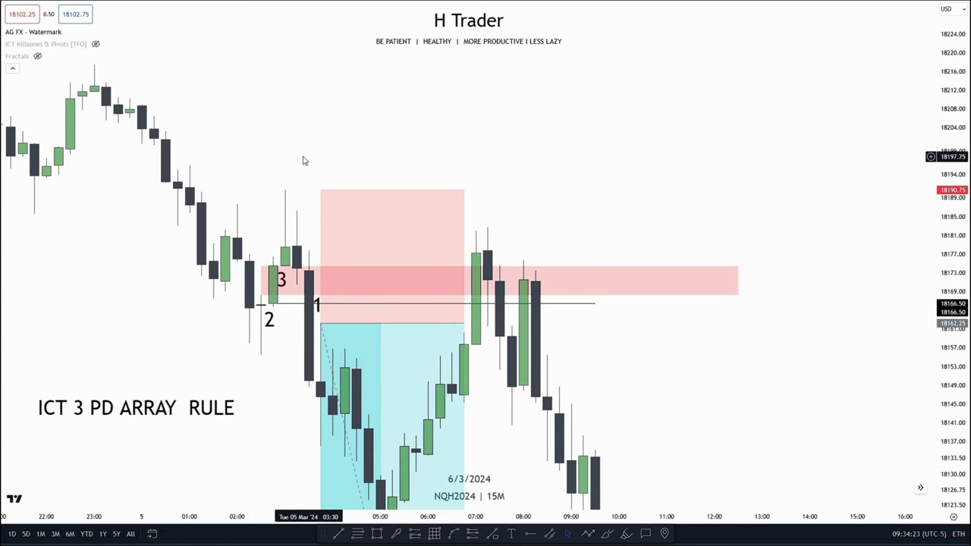
left_click_drag(583, 175, 617, 104)
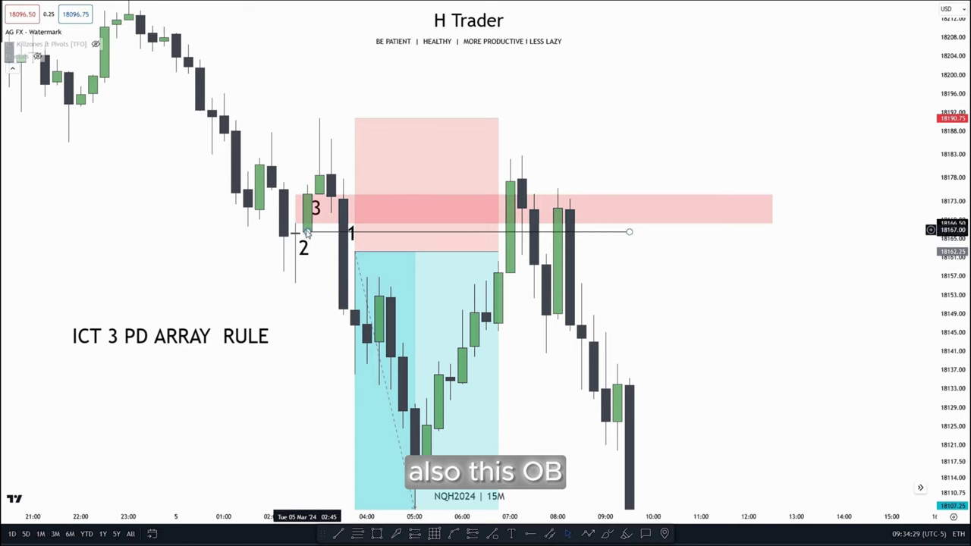
mouse_move(325, 249)
left_mouse_down()
mouse_move(326, 287)
mouse_move(327, 251)
left_mouse_up()
left_click_drag(318, 298, 316, 328)
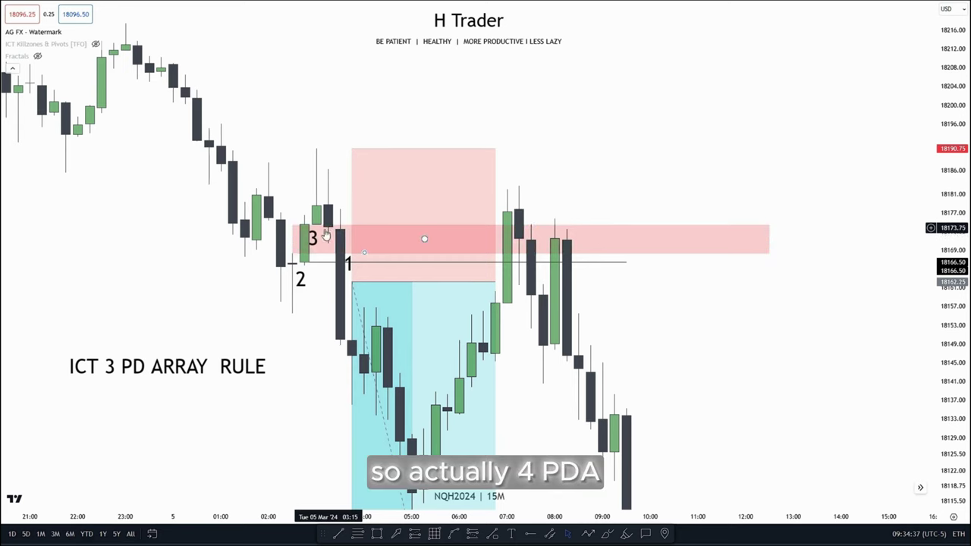
left_click_drag(588, 170, 599, 206)
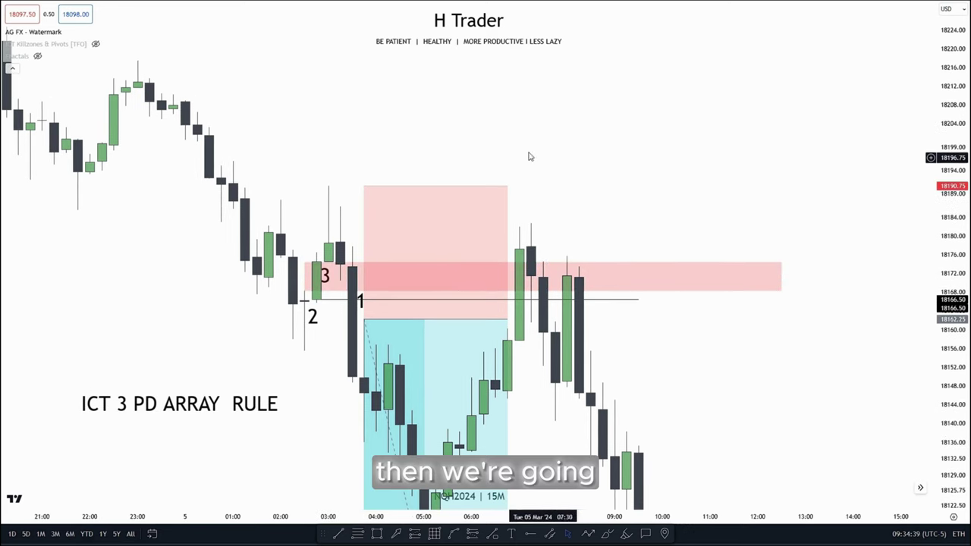
Examine how price moves from the short entry through the shaded order block zone and down past the 18107.25 target
left_click_drag(314, 196, 307, 161)
left_click_drag(562, 163, 529, 192)
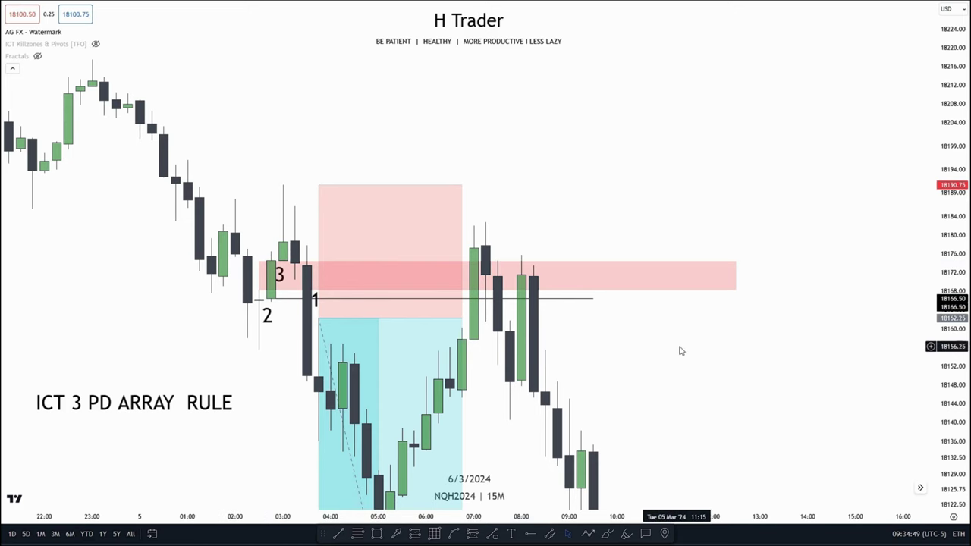
left_click_drag(668, 344, 685, 334)
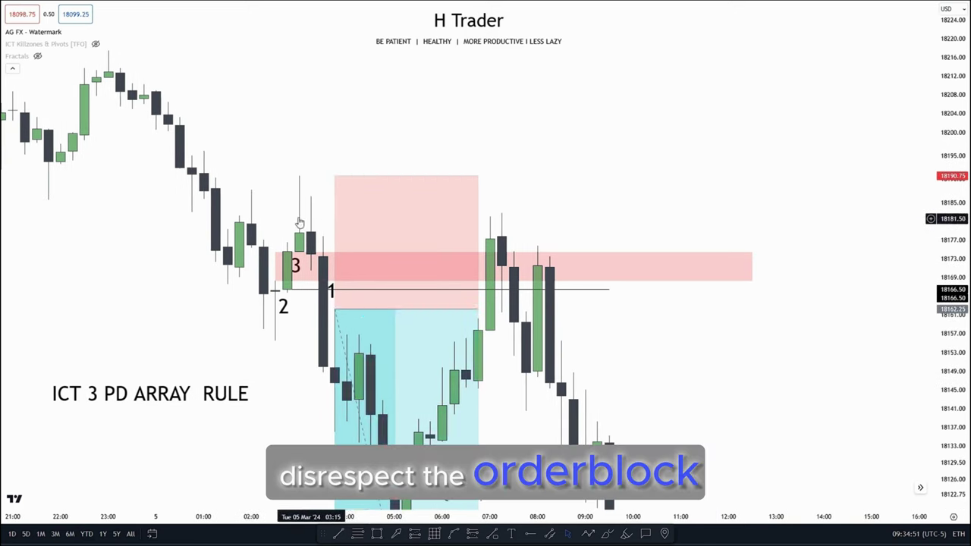
mouse_move(550, 203)
left_mouse_down()
mouse_move(550, 216)
mouse_move(547, 196)
left_mouse_up()
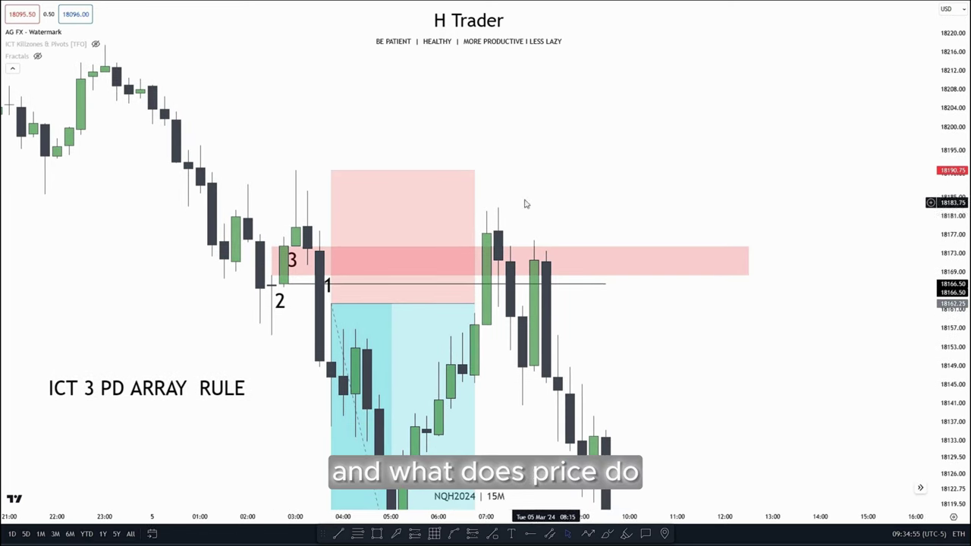
left_click_drag(640, 332, 659, 356)
left_click_drag(585, 205, 620, 215)
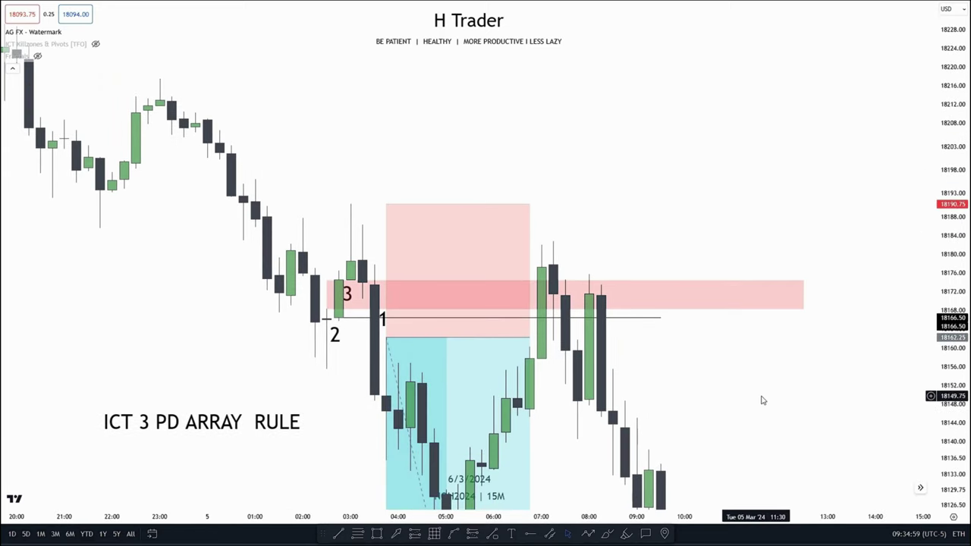
left_click_drag(565, 240, 519, 192)
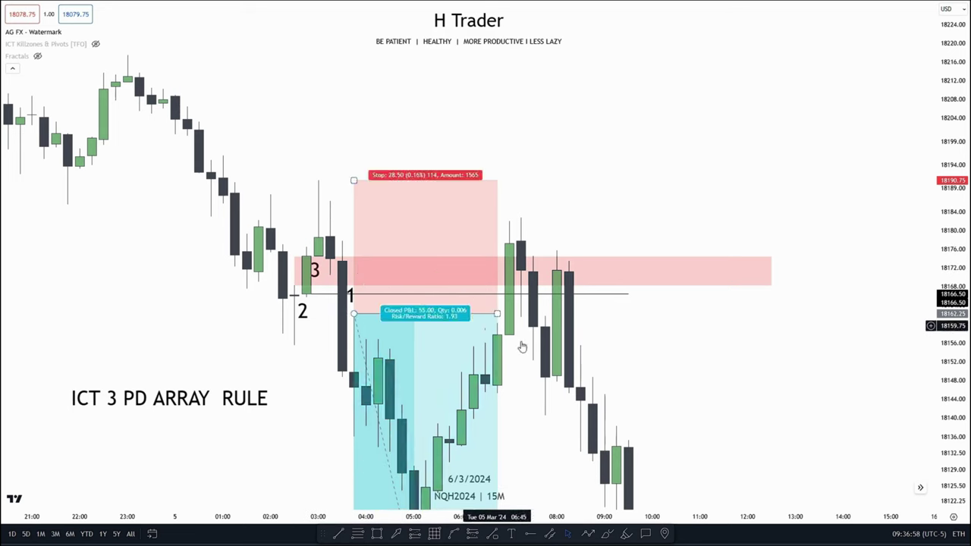
left_click_drag(690, 429, 669, 167)
left_click_drag(727, 311, 721, 278)
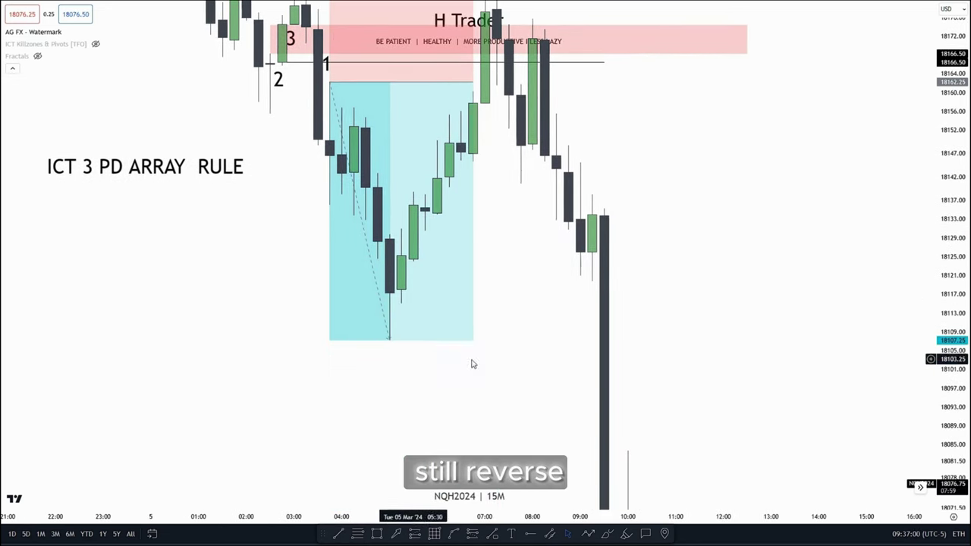
left_click_drag(703, 149, 735, 363)
left_click_drag(646, 166, 645, 158)
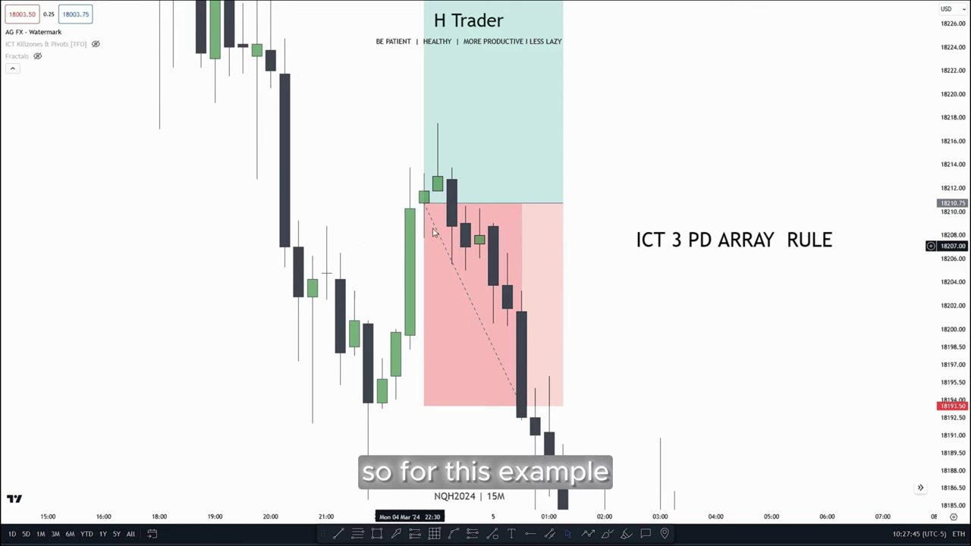
On the long-position example, mark the gap from 18195.75 to 18208.00 with a temporary rectangle starting at 22:00 and remove it
left_click_drag(360, 233, 400, 177)
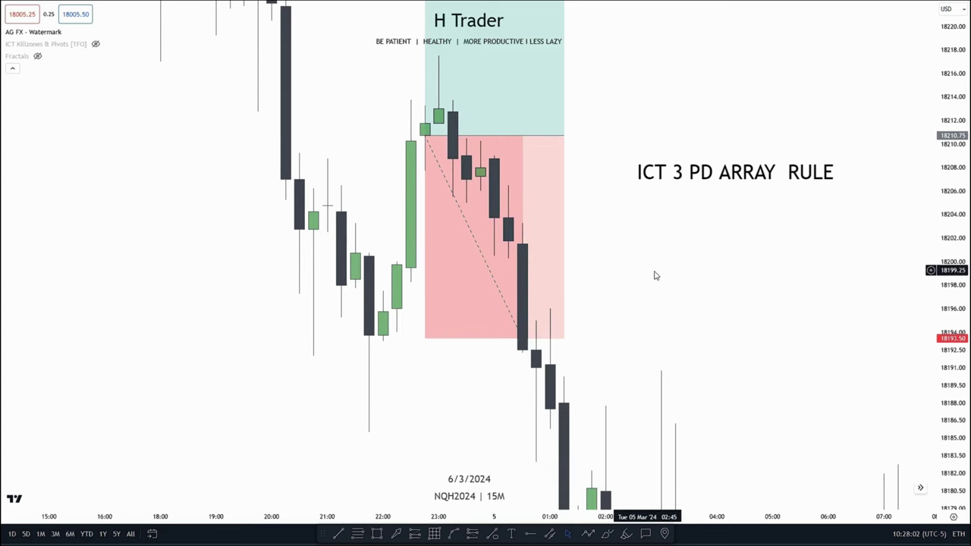
left_click_drag(652, 273, 648, 296)
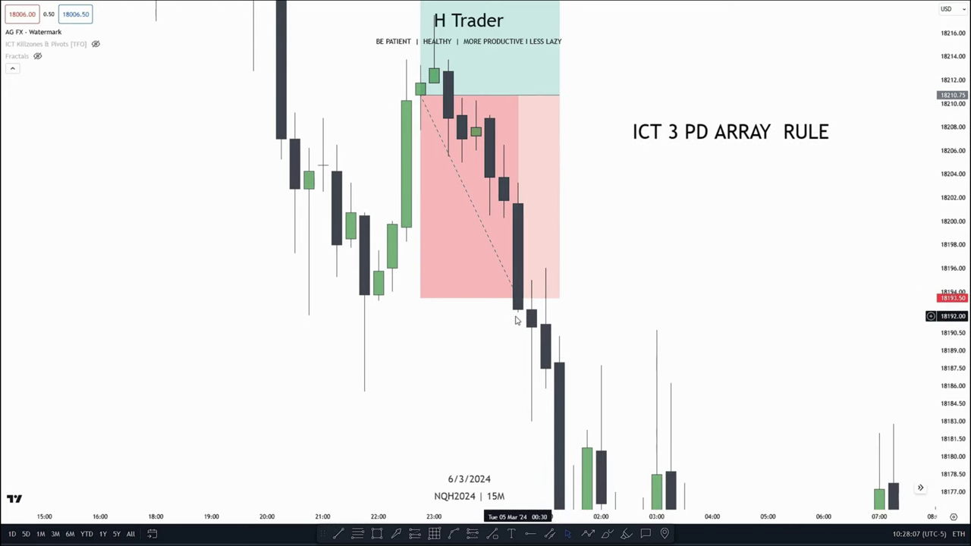
left_click_drag(658, 302, 706, 291)
left_click_drag(468, 287, 462, 379)
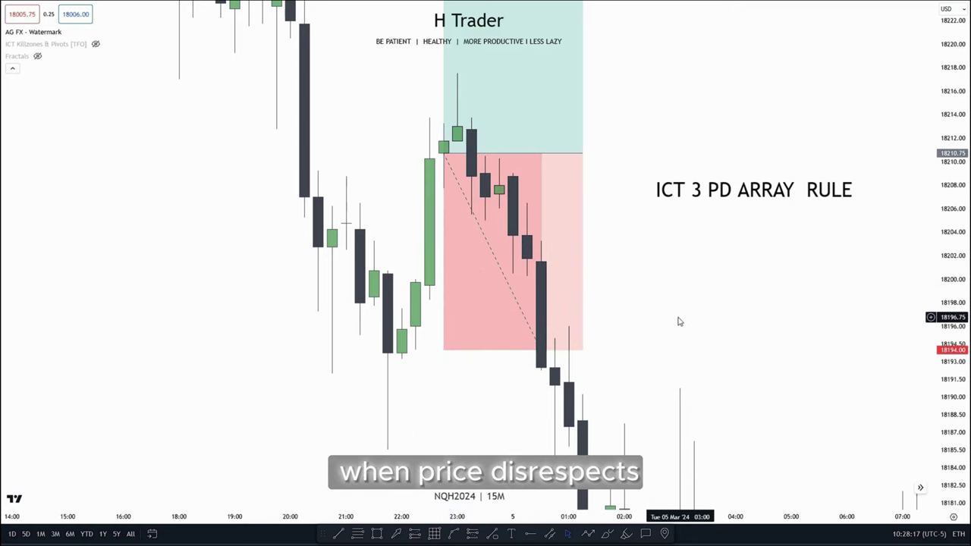
left_click_drag(690, 315, 705, 217)
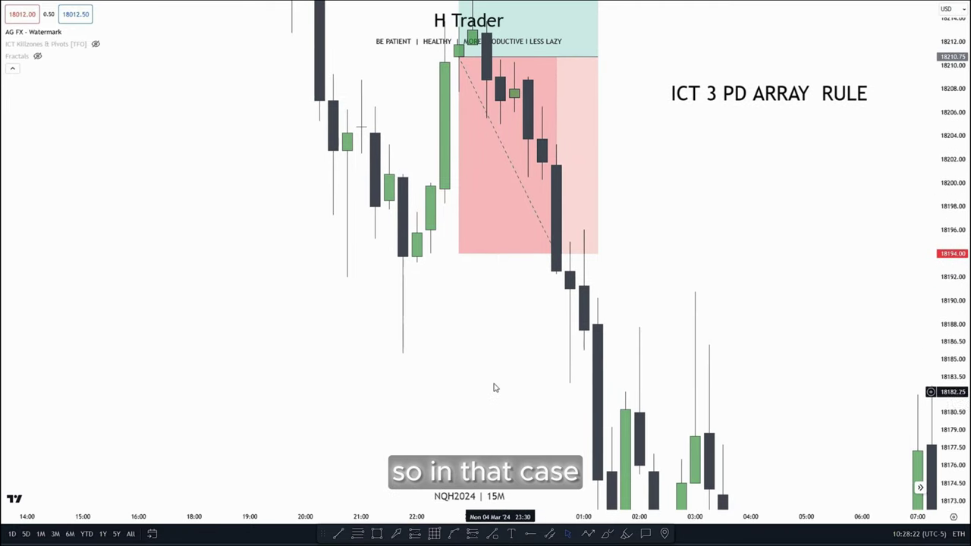
left_click_drag(493, 390, 354, 533)
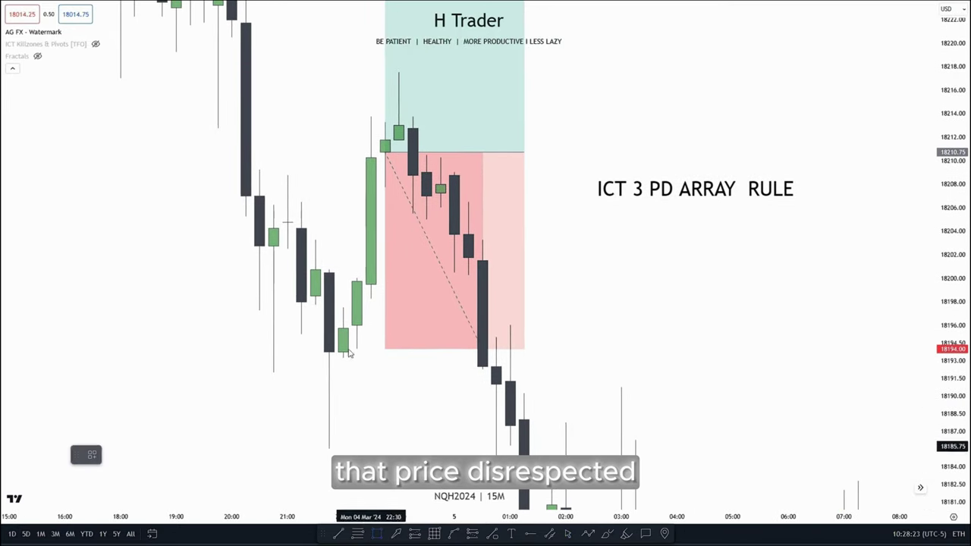
mouse_move(343, 328)
left_mouse_down()
mouse_move(705, 202)
mouse_move(802, 185)
left_mouse_up()
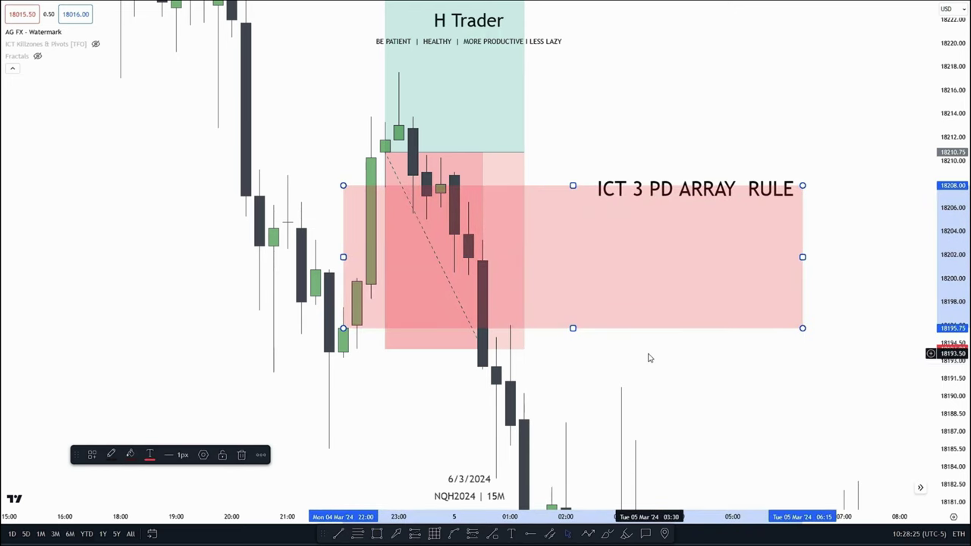
key("Delete")
left_click_drag(415, 452, 438, 316)
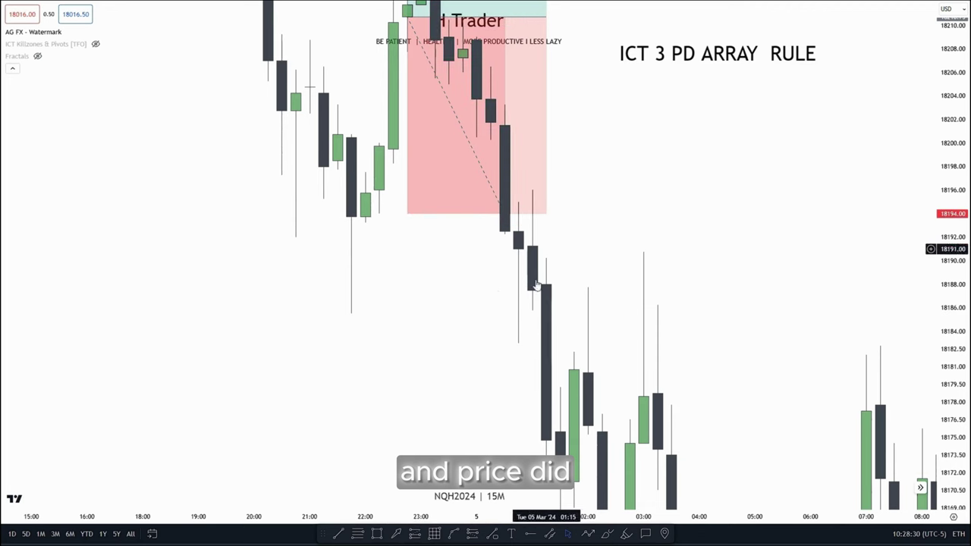
left_click_drag(427, 278, 424, 415)
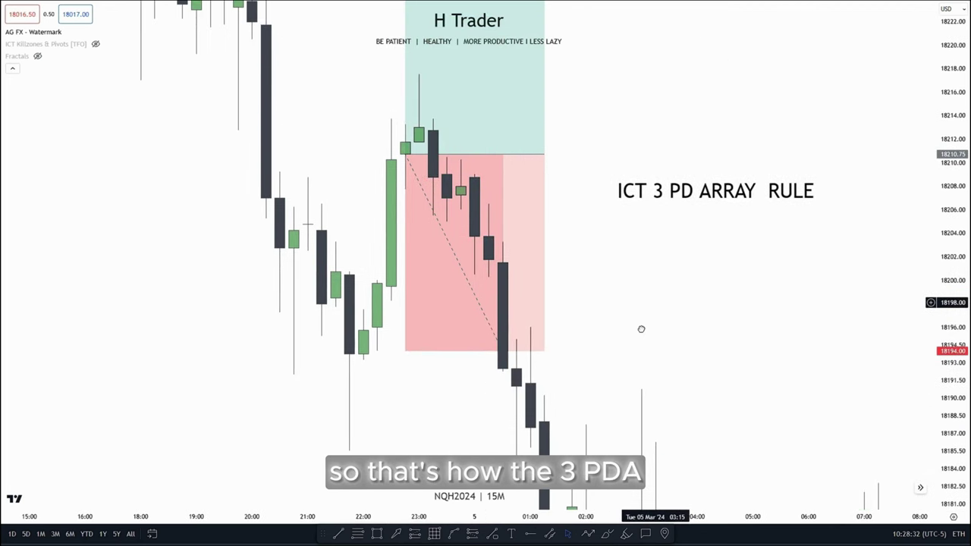
left_click_drag(641, 330, 613, 432)
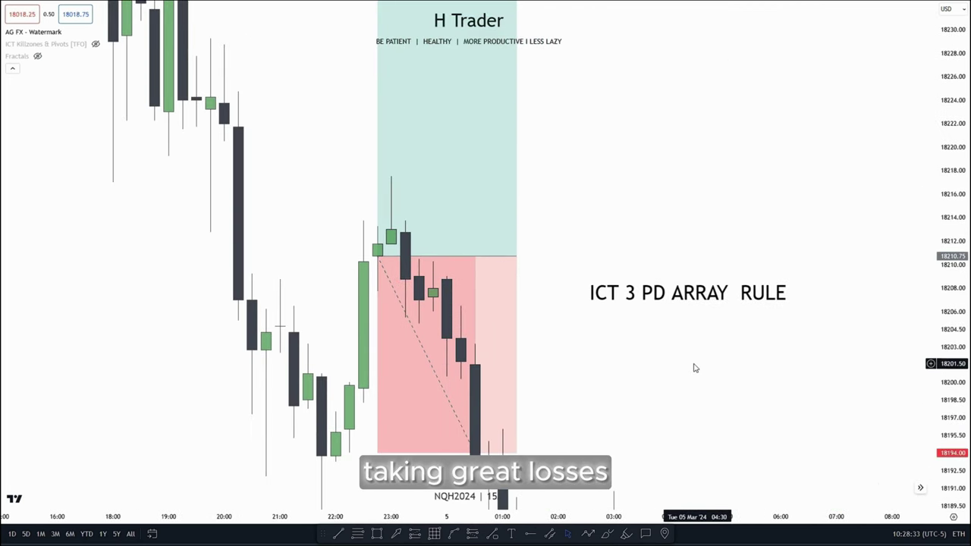
left_click_drag(688, 380, 690, 357)
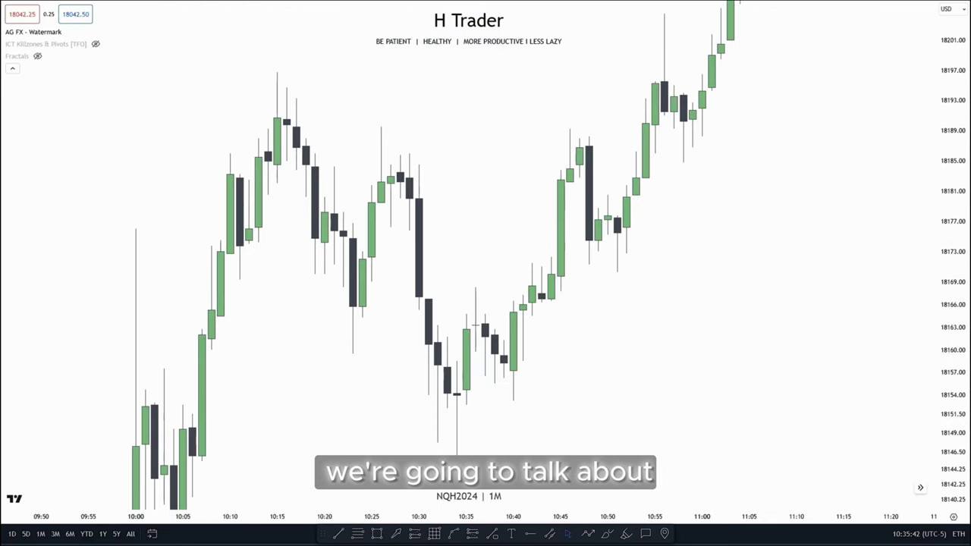
On the 1-minute chart, mark the bullish gap at 10:06 from about 18151.5 to 18160 with a temporary rectangle and delete it
left_click_drag(609, 361, 626, 311)
left_click_drag(960, 340, 962, 239)
left_click_drag(643, 320, 672, 272)
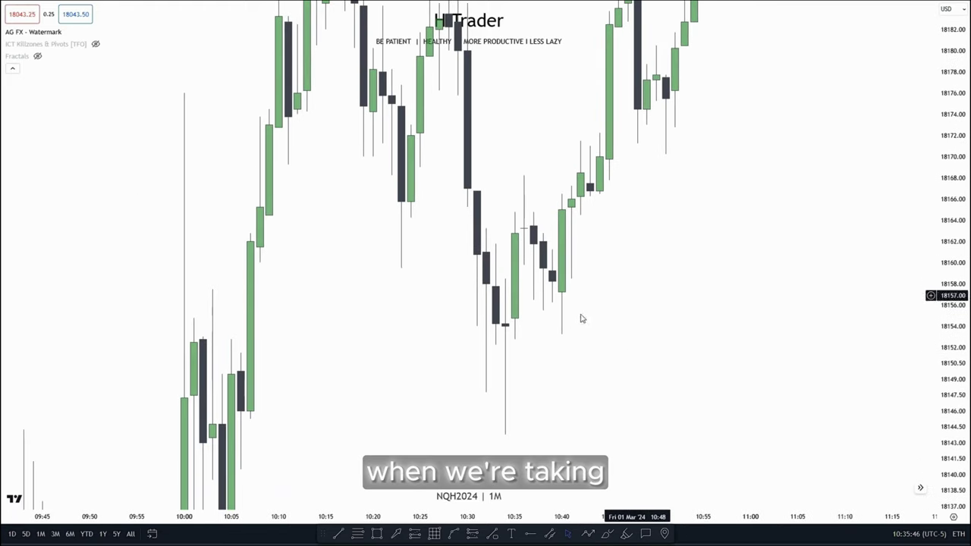
scroll(575, 370, "up", 1)
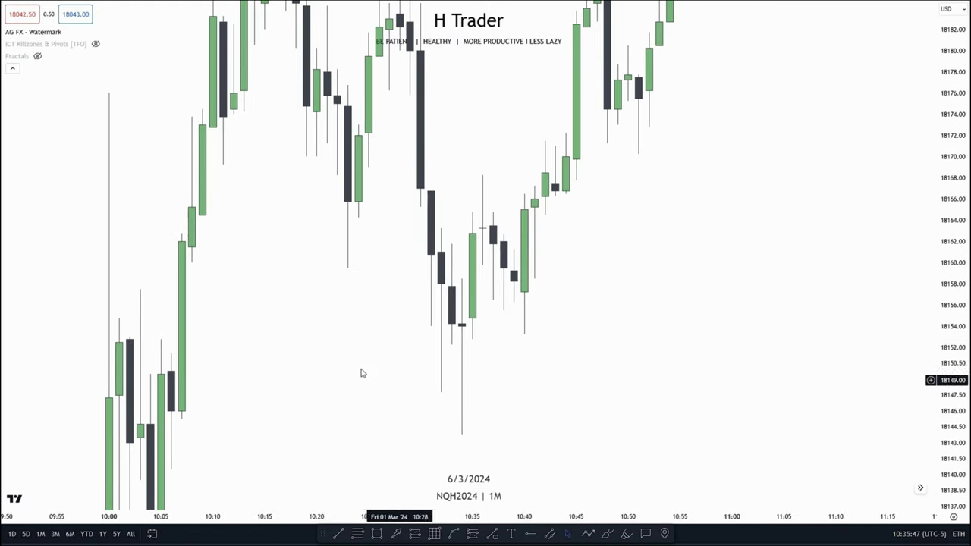
left_click_drag(347, 378, 332, 405)
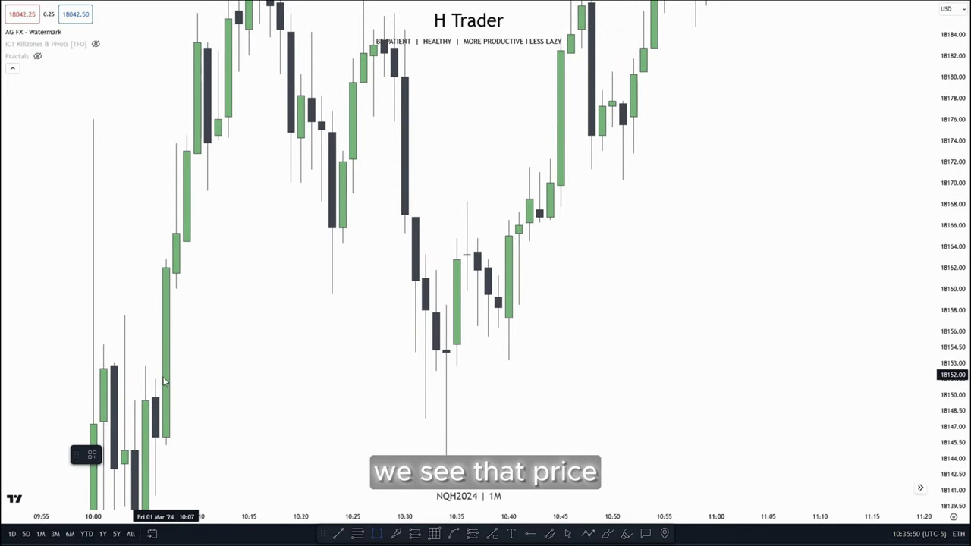
mouse_move(154, 380)
left_mouse_down()
mouse_move(600, 358)
mouse_move(766, 287)
left_mouse_up()
key("Delete")
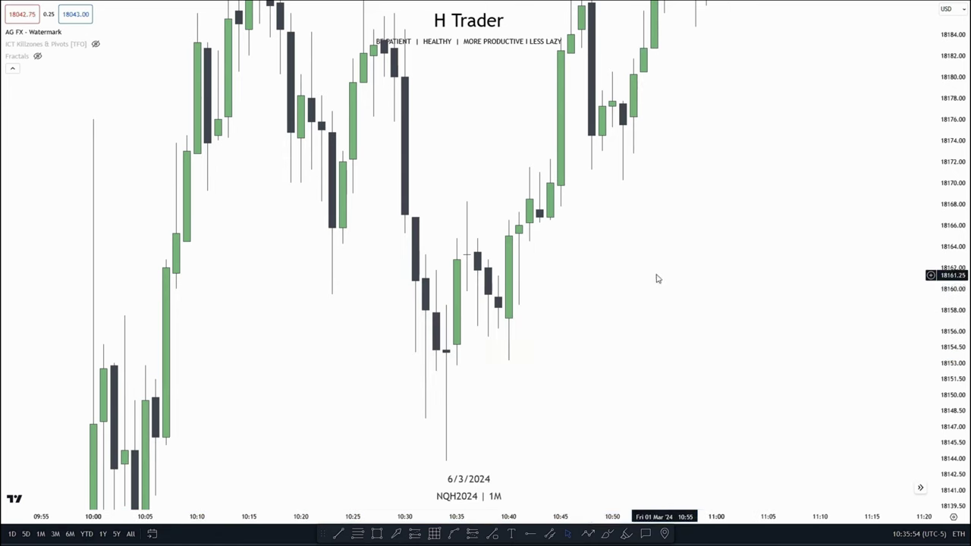
Mark the bearish gaps from 10:29 between 18175.75 and about 18163 with a temporary rectangle and delete it
left_click_drag(650, 195, 635, 317)
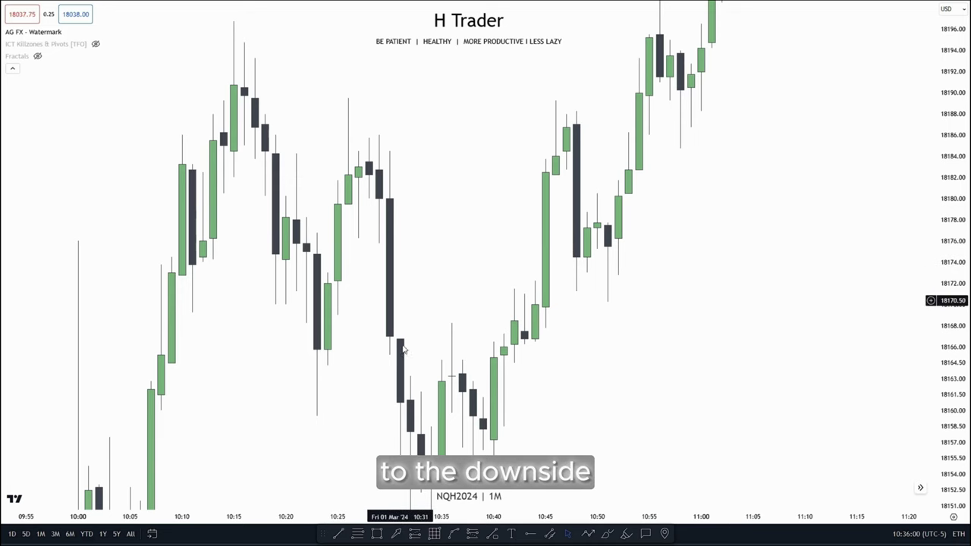
left_click_drag(435, 293, 412, 307)
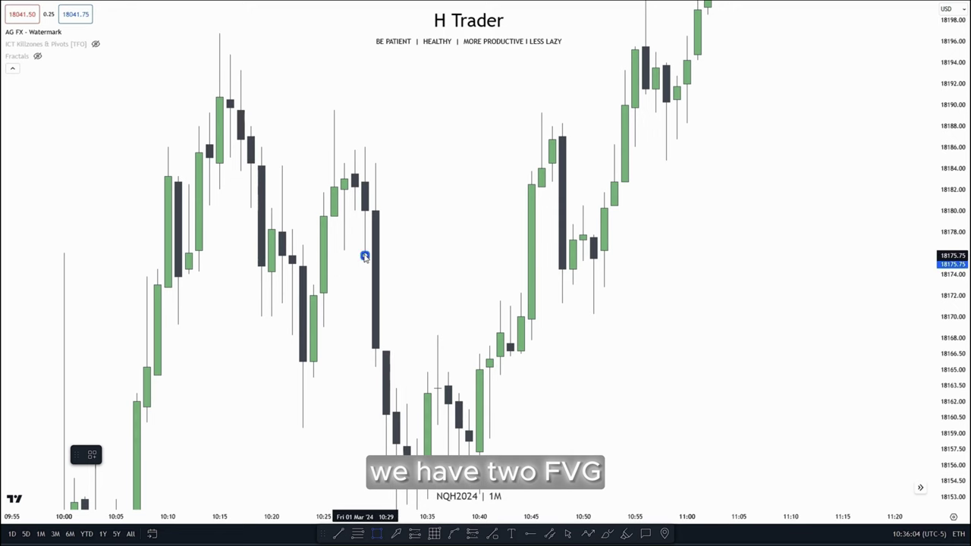
mouse_move(365, 256)
left_mouse_down()
mouse_move(458, 288)
mouse_move(788, 356)
mouse_move(830, 392)
mouse_move(781, 390)
left_mouse_up()
key("Delete")
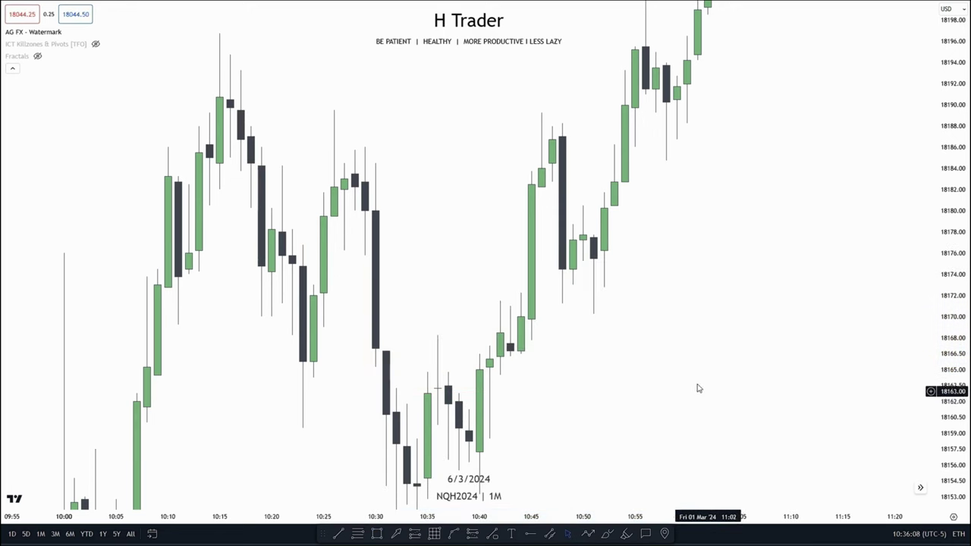
On the 1-minute chart, mark the bullish gap at 10:44 from 18172.25 to 18182.25 with a temporary rectangle and delete it
left_click_drag(656, 386, 603, 412)
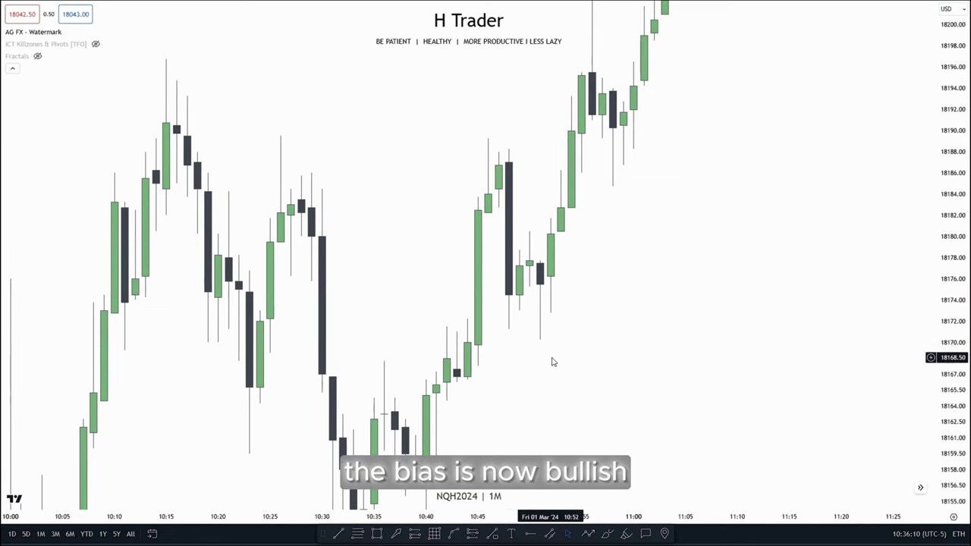
scroll(554, 358, "up", 1)
left_click_drag(555, 358, 524, 401)
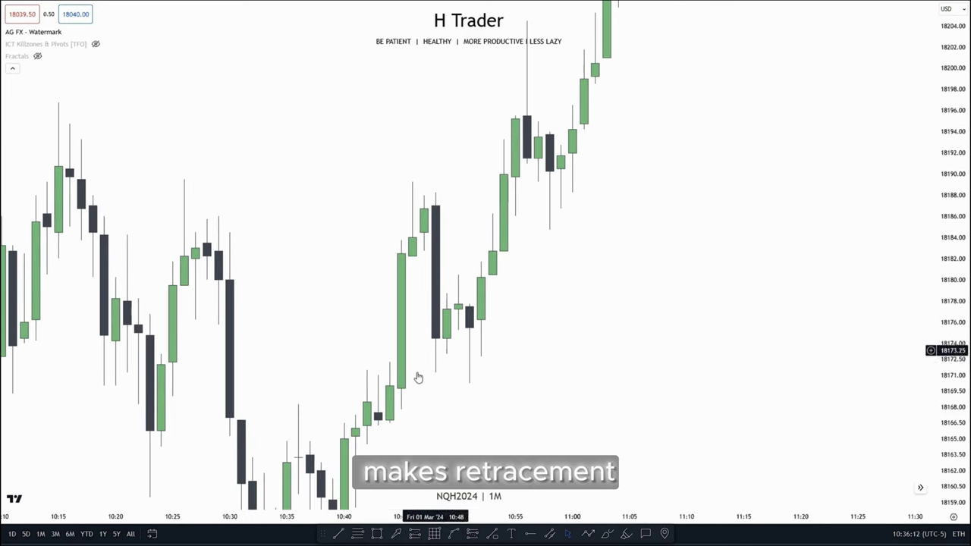
left_click(383, 535)
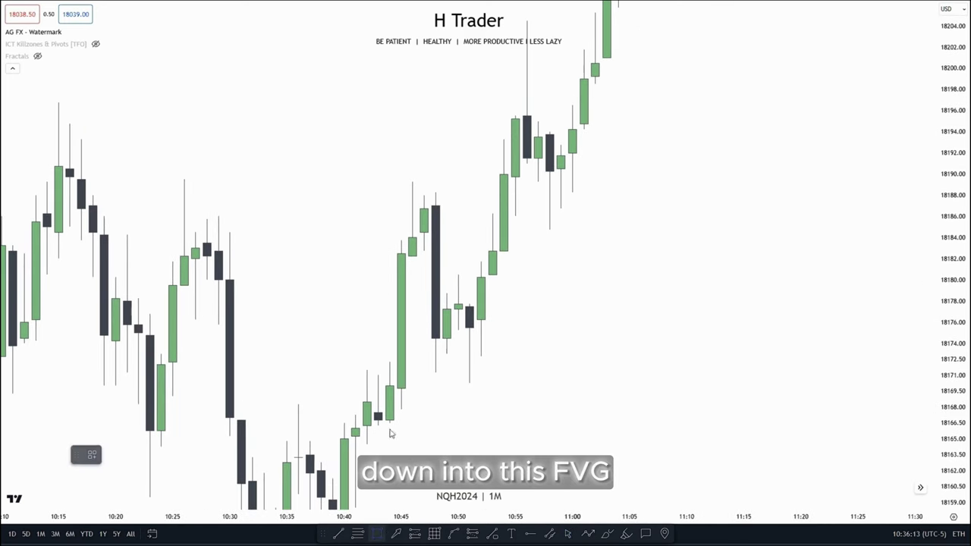
left_click(411, 282)
left_click_drag(414, 308, 686, 329)
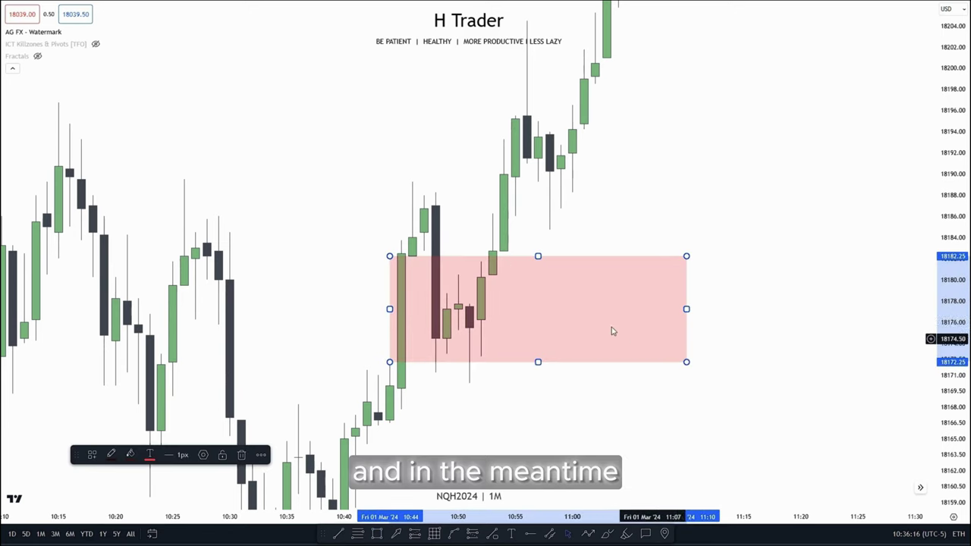
key("Delete")
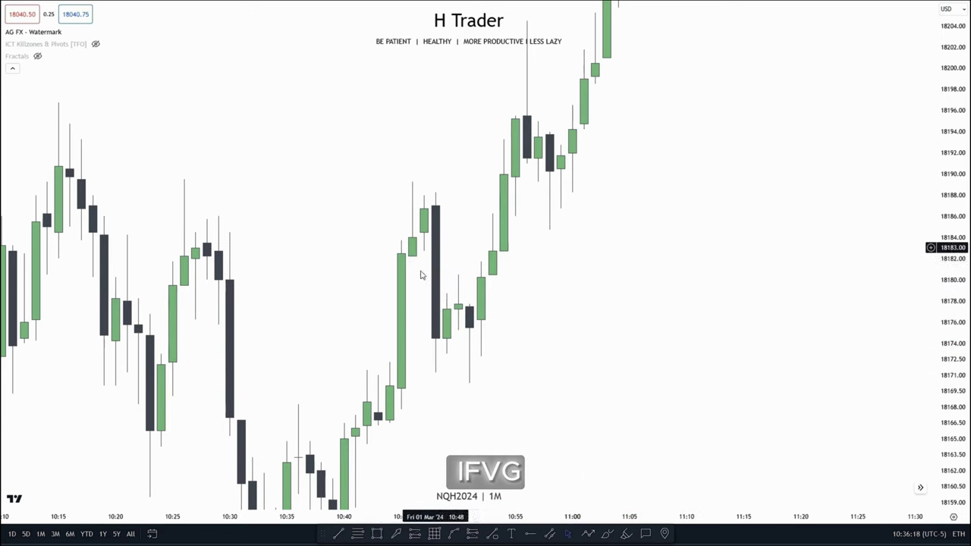
Mark the bearish gap at 10:47 between about 18182.75 and 18178.75 with a rectangle extending to about 11:06
left_click_drag(542, 333, 445, 392)
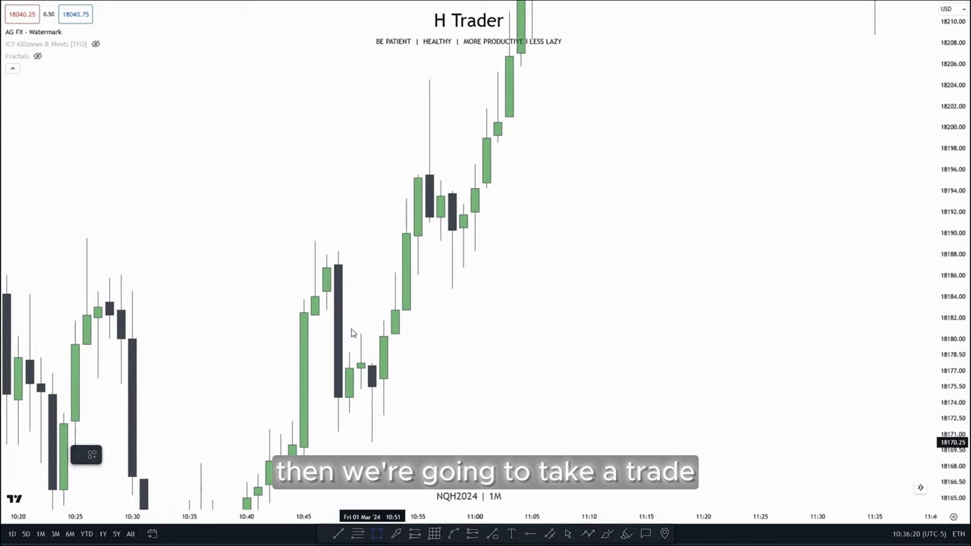
mouse_move(327, 310)
left_mouse_down()
mouse_move(362, 362)
mouse_move(357, 354)
mouse_move(465, 330)
mouse_move(544, 332)
left_mouse_up()
left_click(490, 385)
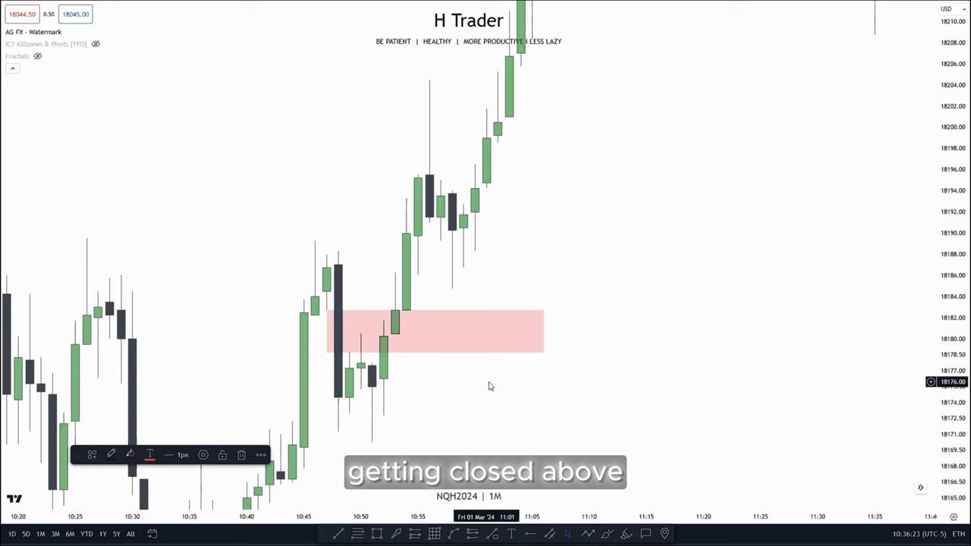
Add a long position at the 10:54 candle close with entry 18190.00 and the stop at 18172.75
left_click(415, 534)
left_click(407, 234)
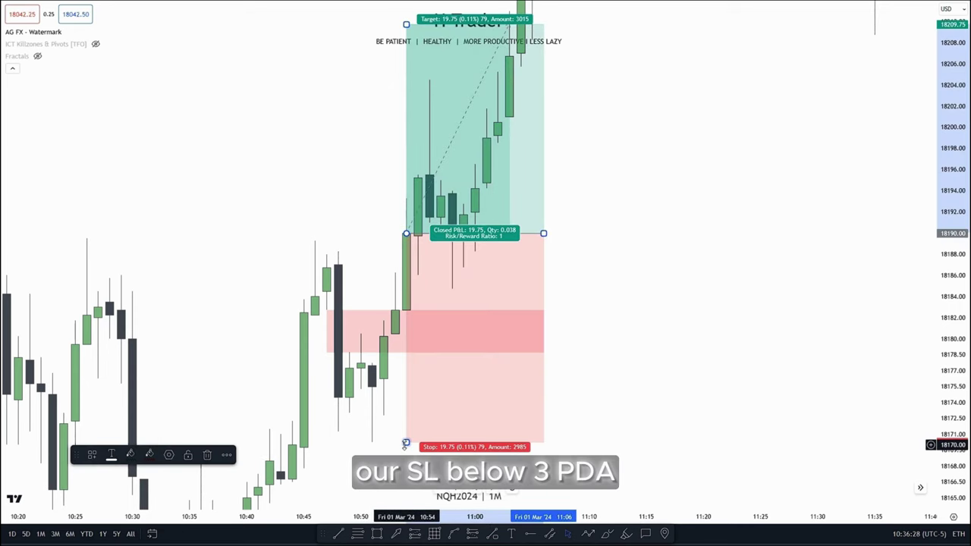
left_click_drag(405, 443, 382, 421)
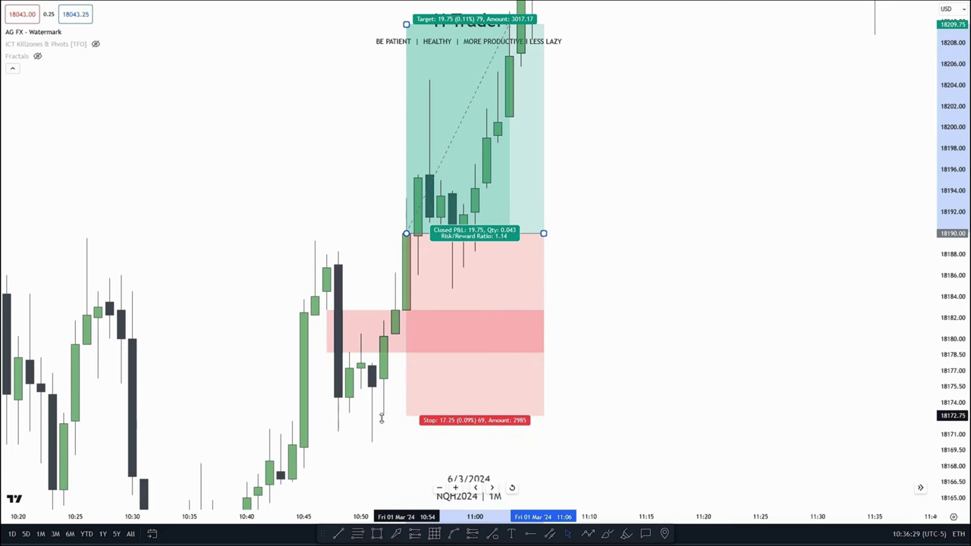
left_click(398, 379)
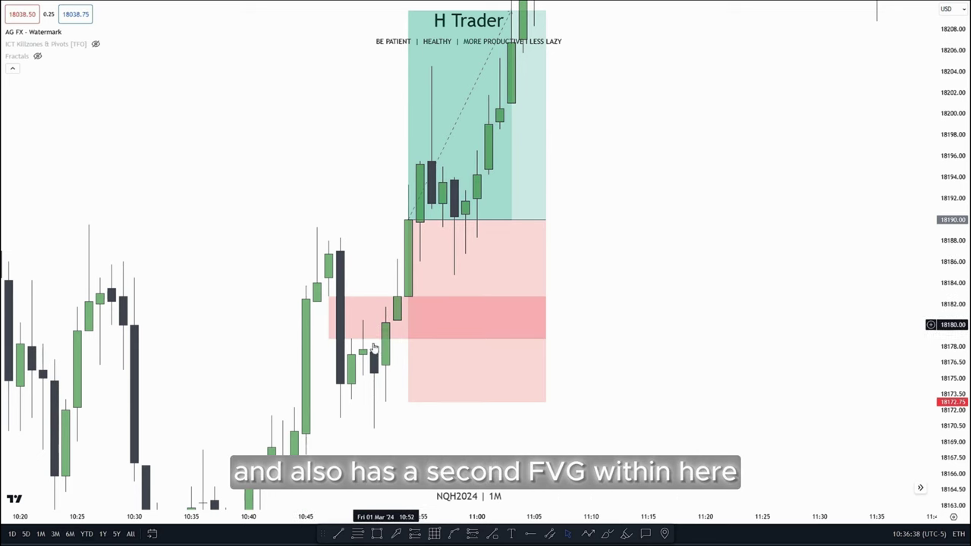
Raise the long position's target to 18224.50 for a risk/reward ratio of 2
left_click(635, 308)
left_click_drag(635, 308, 659, 301)
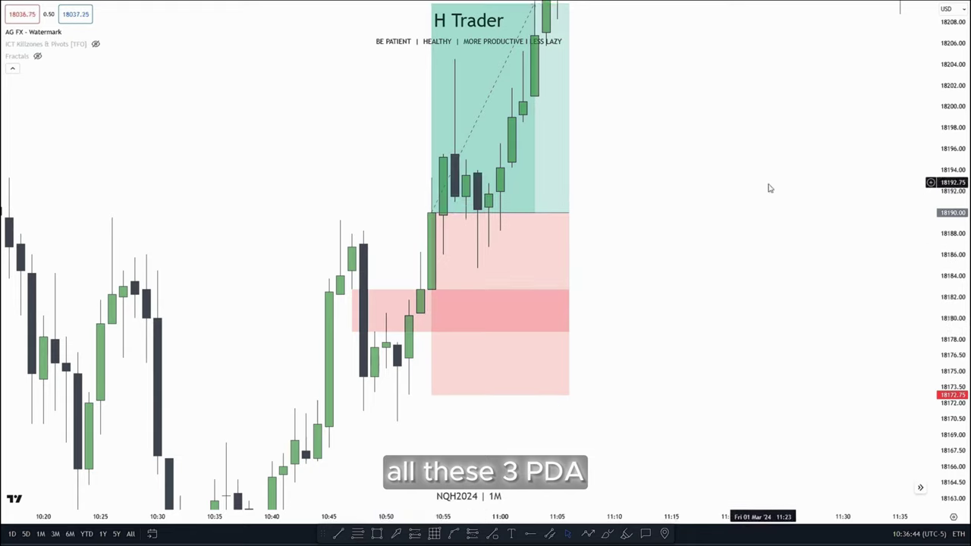
left_click_drag(769, 245, 812, 523)
left_click_drag(473, 289, 442, 129)
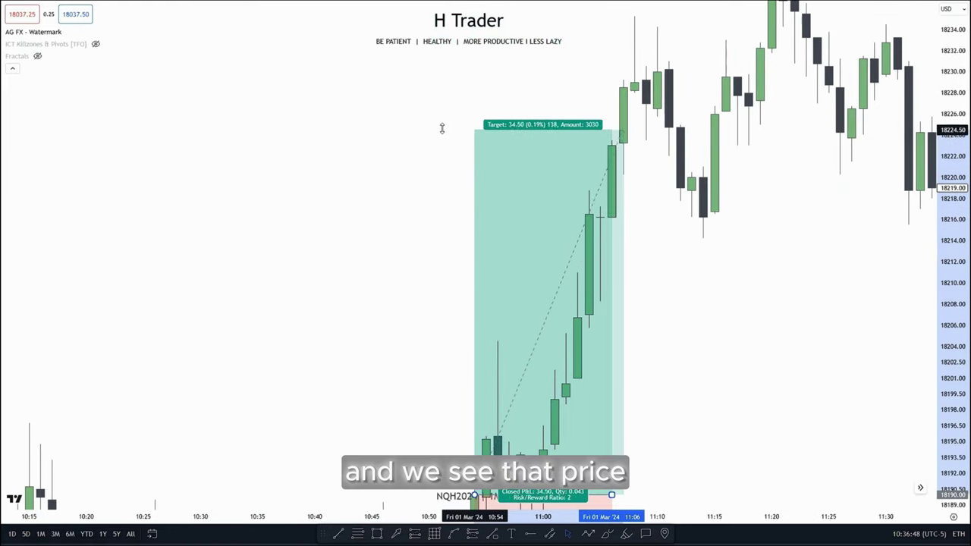
Examine the downside leg from 10:29, its gaps and the following rise through the long position on the 1-minute chart
left_click_drag(703, 274, 636, 246)
left_click_drag(700, 423, 703, 188)
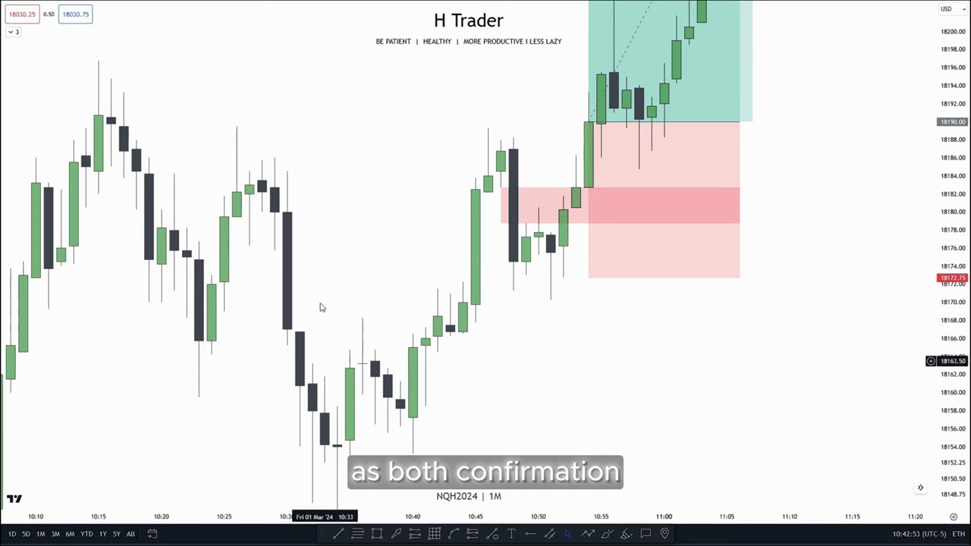
left_click_drag(607, 369, 565, 313)
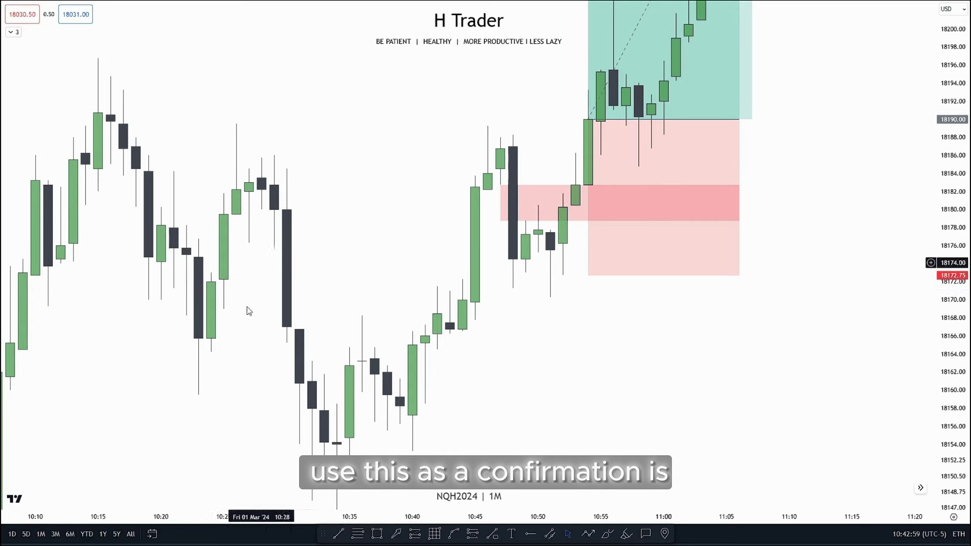
left_click_drag(351, 266, 372, 245)
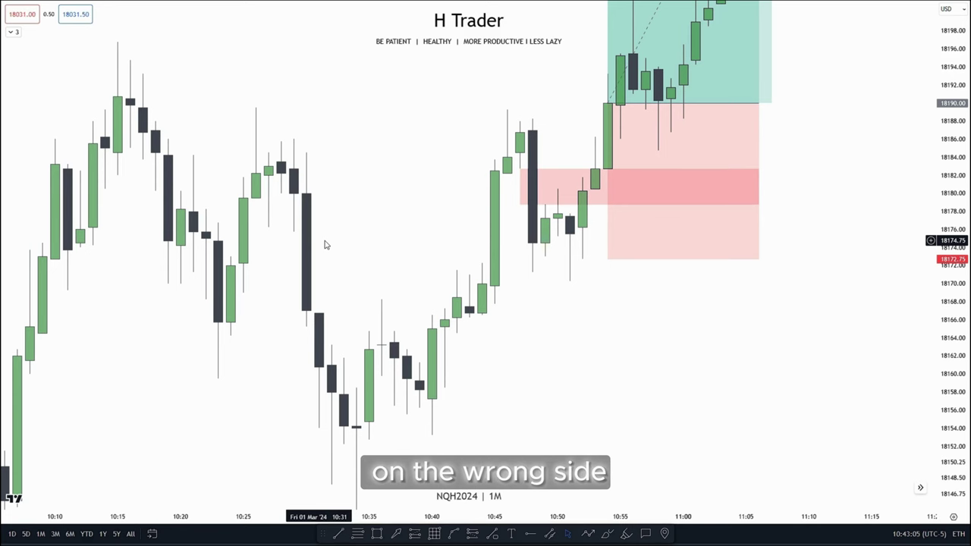
left_click_drag(361, 245, 407, 197)
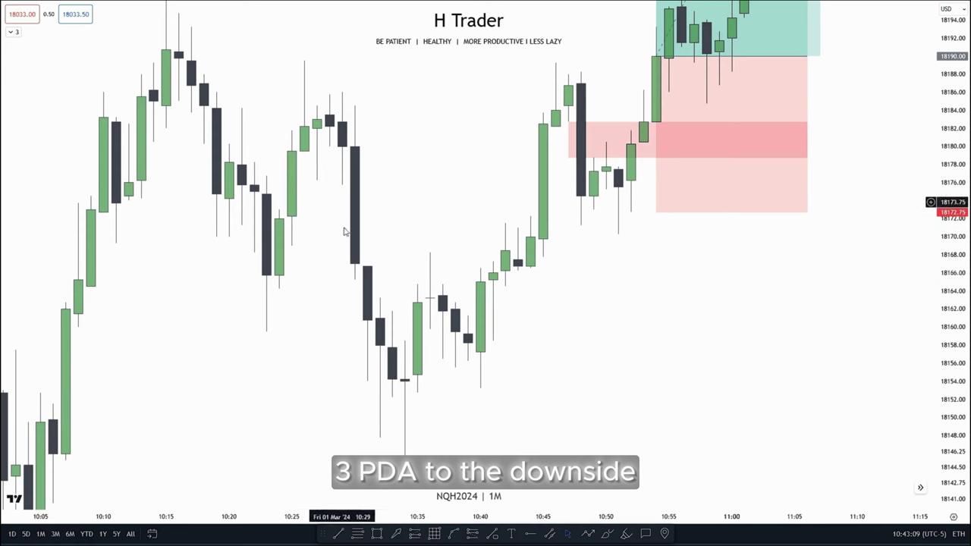
left_click_drag(442, 242, 330, 394)
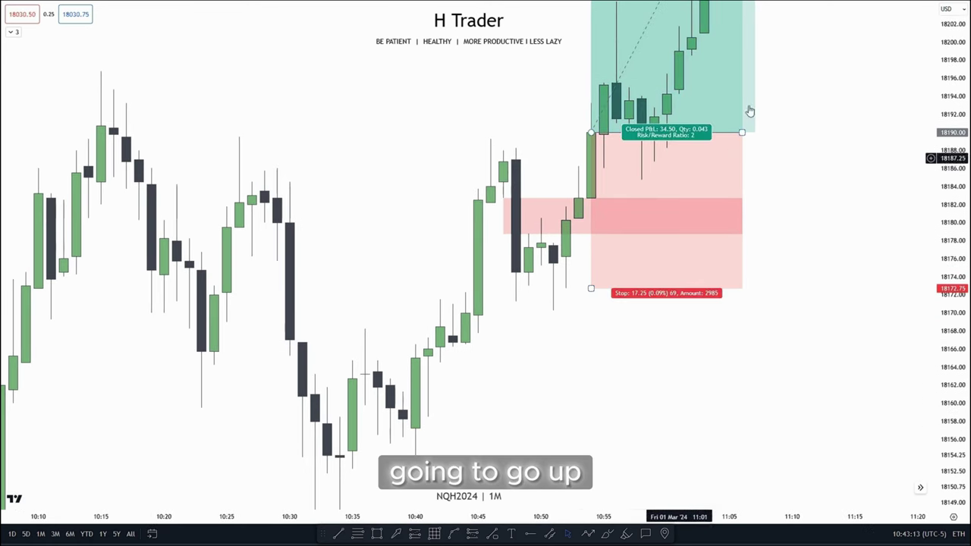
left_click_drag(807, 155, 682, 212)
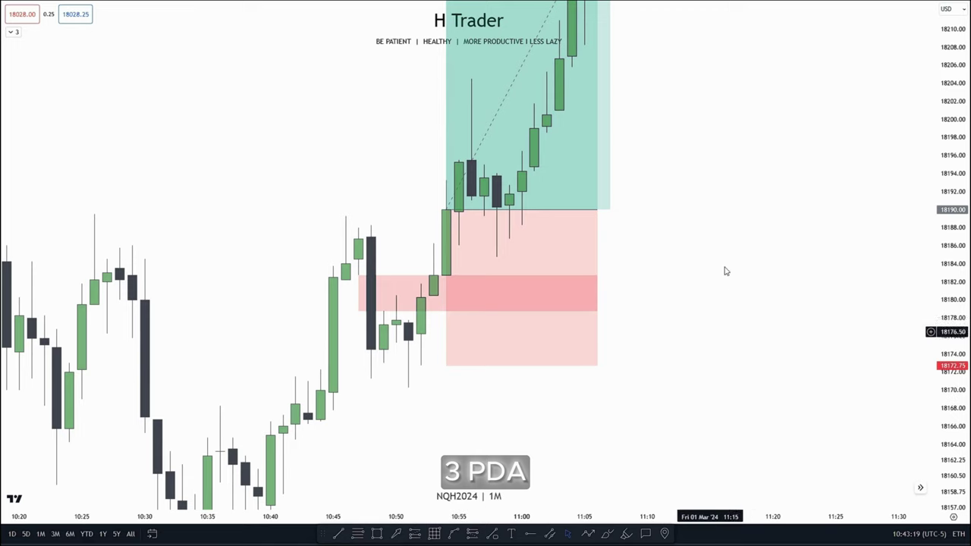
left_click_drag(726, 271, 702, 280)
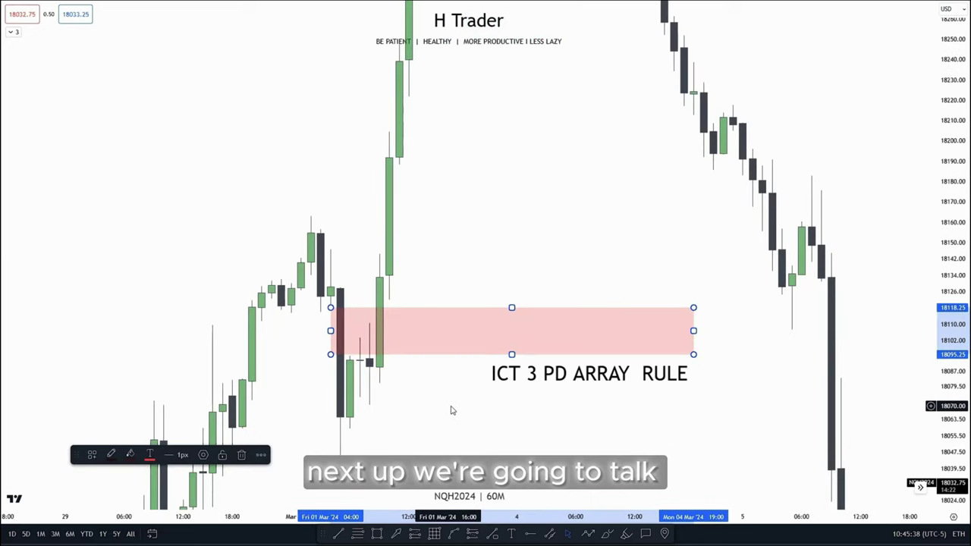
On the 60-minute chart, mark the 29 Feb 19:00 gap from 18083.50 to 18112.50 with a temporary rectangle and delete it
left_click(459, 403)
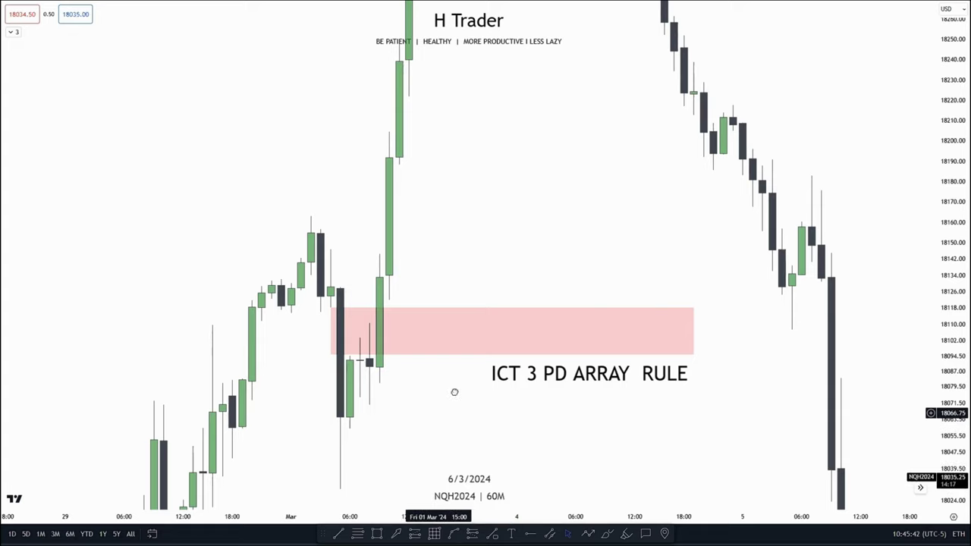
left_click_drag(455, 392, 511, 371)
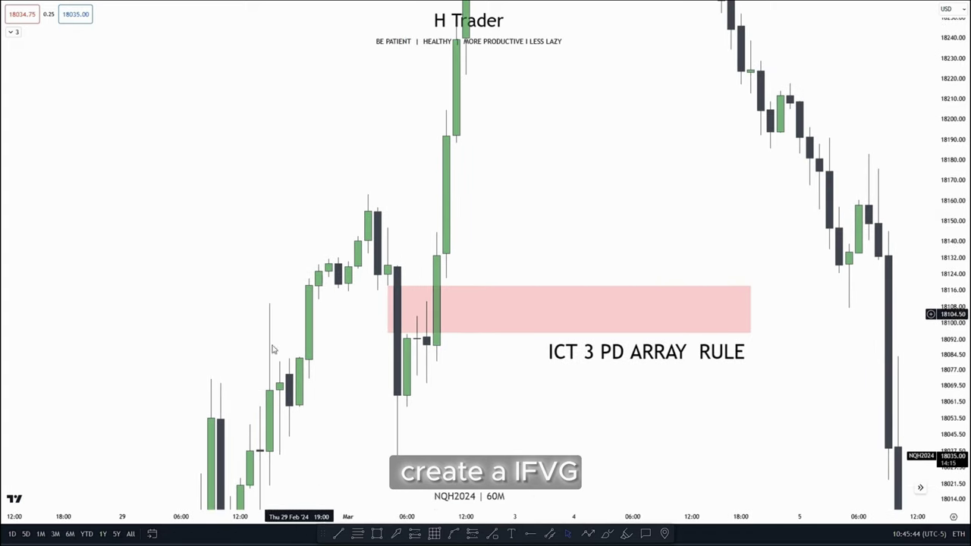
left_click(375, 534)
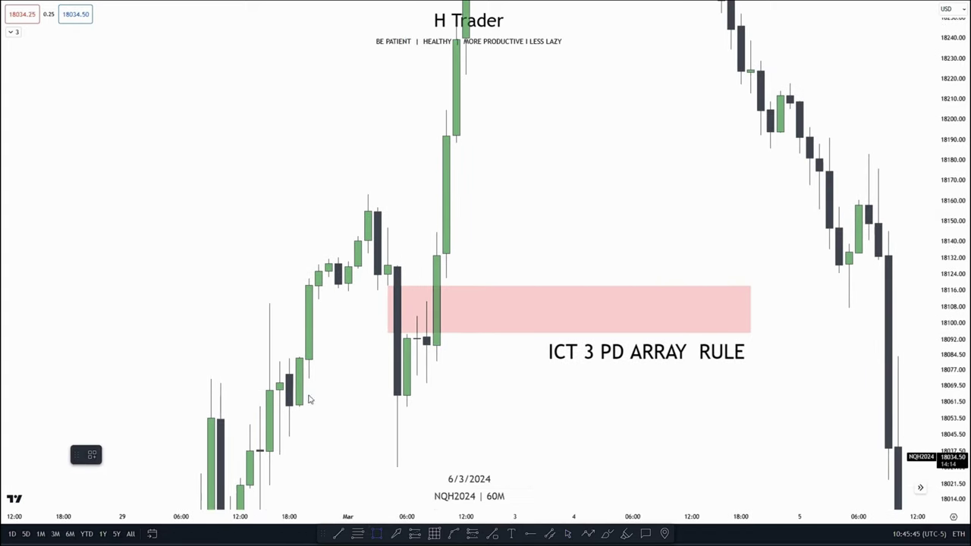
left_click(299, 356)
left_click(681, 298)
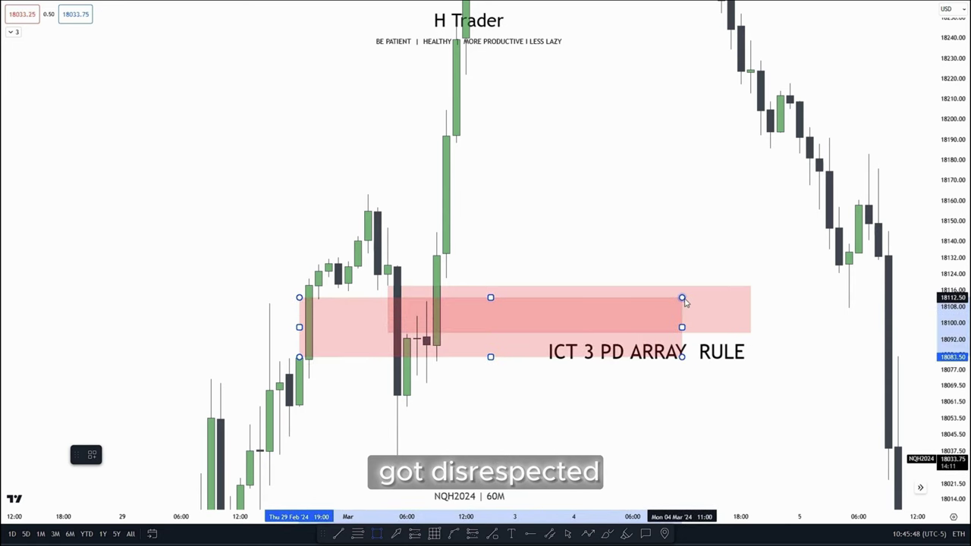
key("Delete")
Draw a temporary horizontal trend line at 18119.50 from 1 Mar 00:00 to 09:00 and delete it
left_click_drag(501, 443, 471, 484)
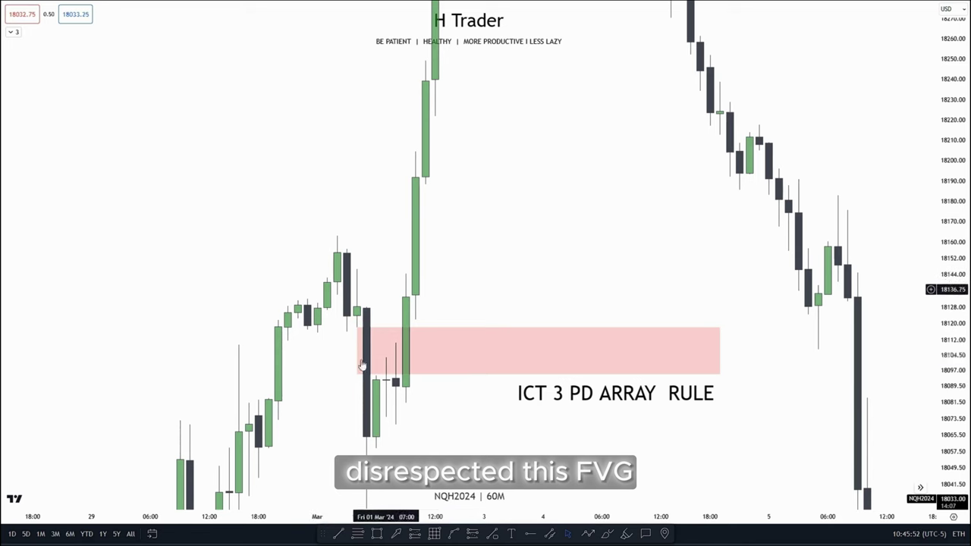
left_click_drag(457, 436, 451, 449)
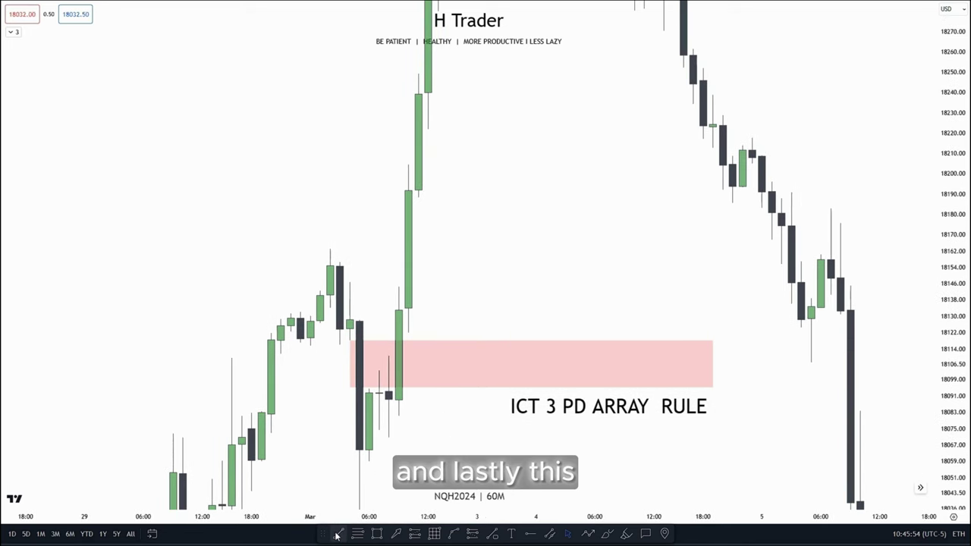
left_click(337, 536)
left_click(310, 337)
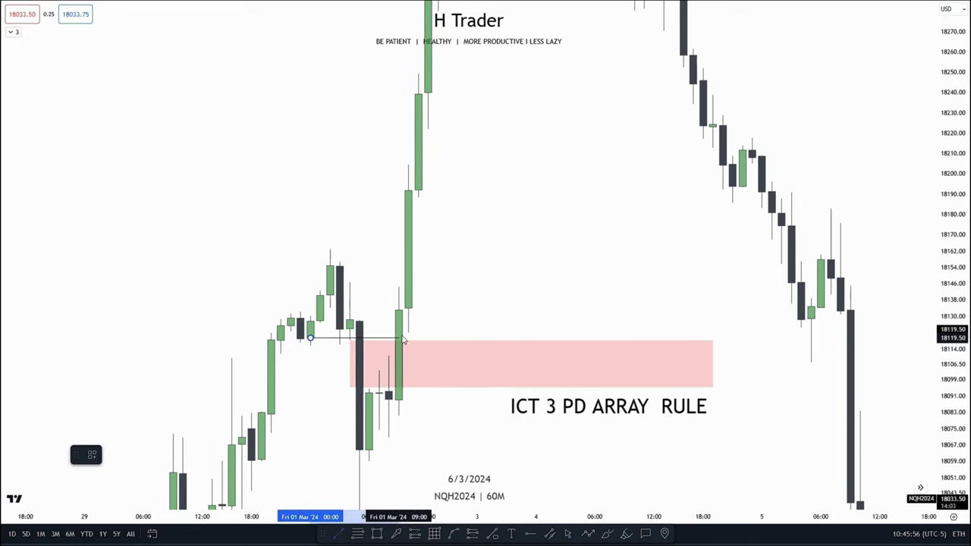
left_click(402, 338)
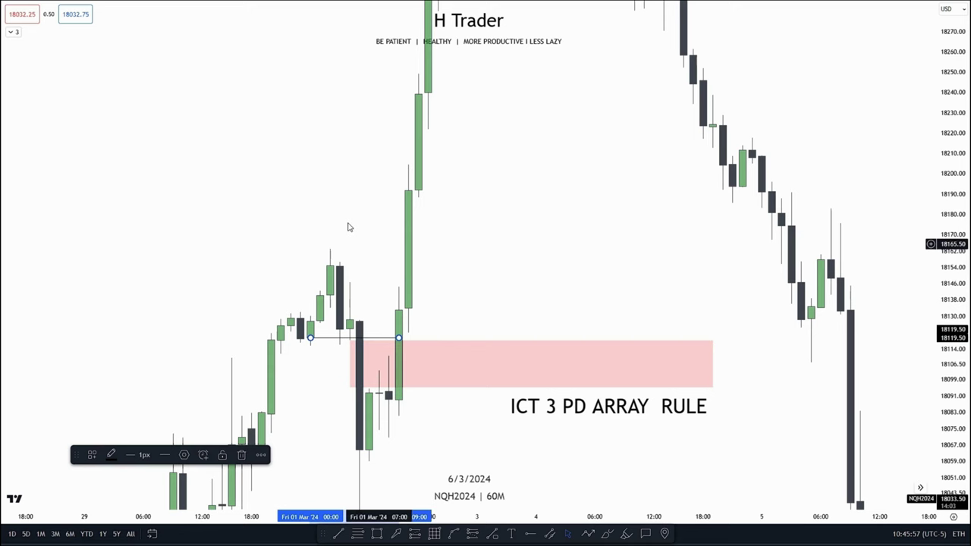
key("Delete")
Delete the shaded gap rectangle above the ICT 3 PD ARRAY RULE label and examine the 1 March rally beyond it
left_click(445, 347)
key("Delete")
left_click_drag(487, 336, 488, 372)
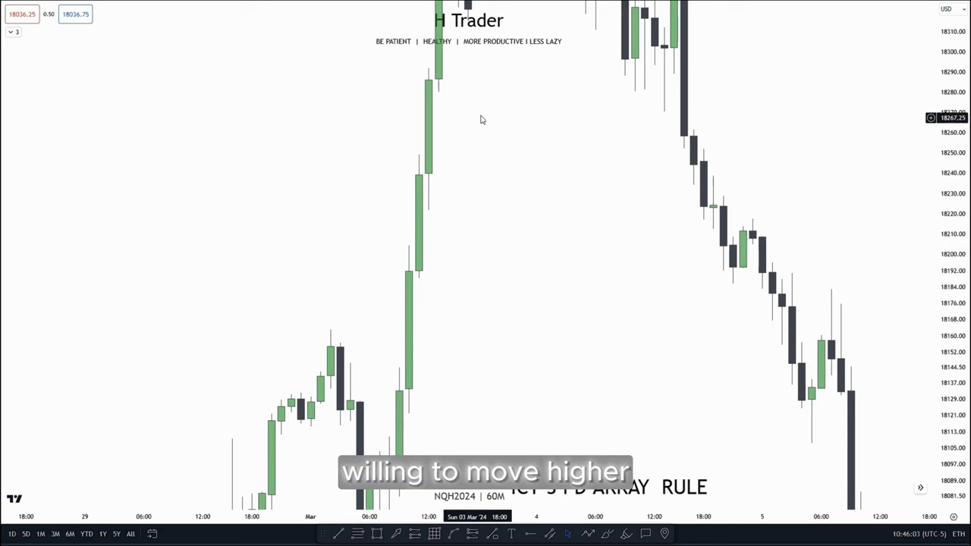
left_click_drag(480, 167, 561, 197)
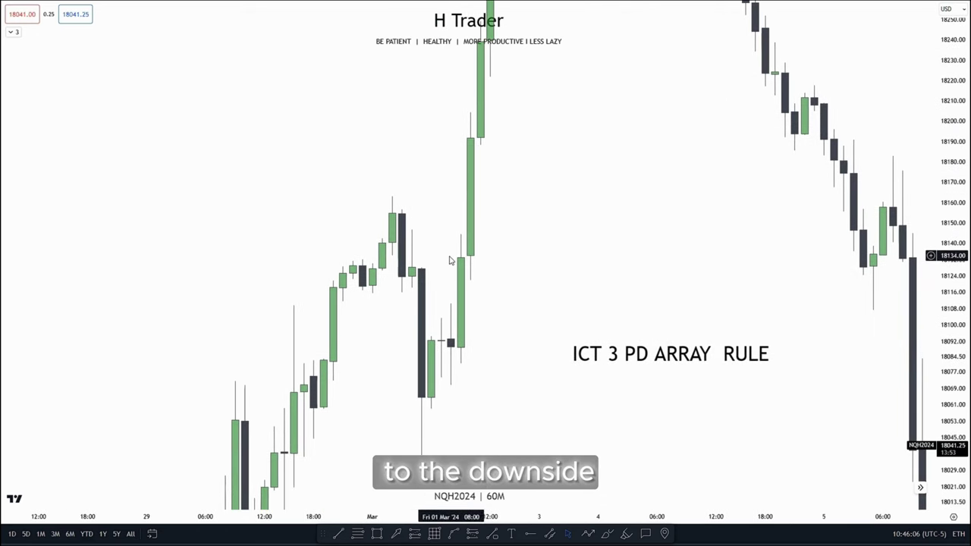
left_click_drag(533, 303, 514, 386)
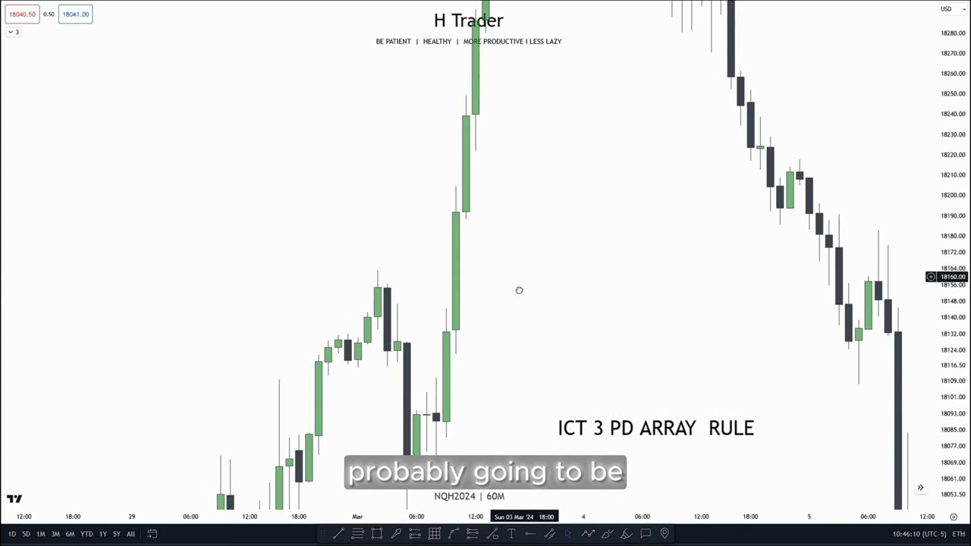
left_click_drag(518, 288, 516, 304)
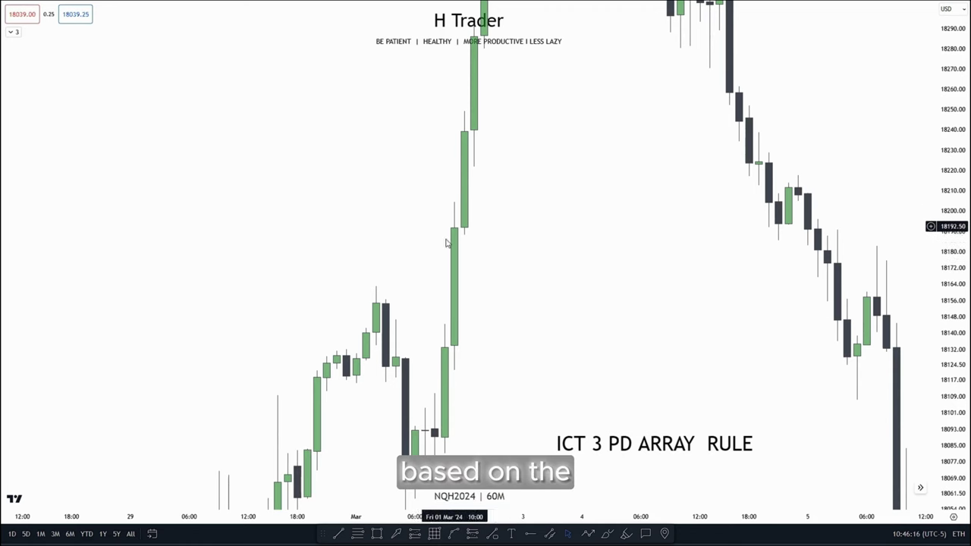
left_click_drag(603, 367, 556, 319)
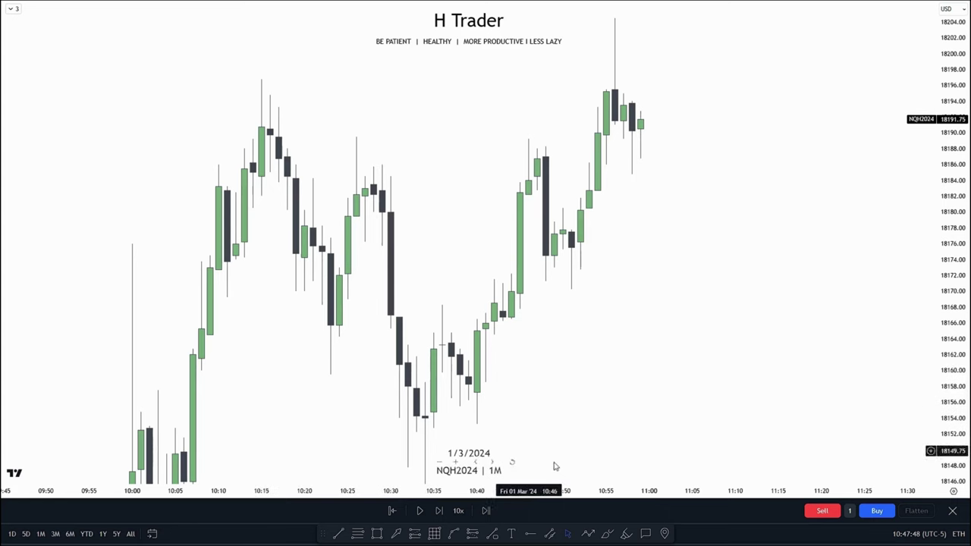
Mark the 10:06 gap from 18151.50 to 18160.00 with a rectangle extended to 10:49, and examine the rise out of it
left_click_drag(595, 403, 618, 359)
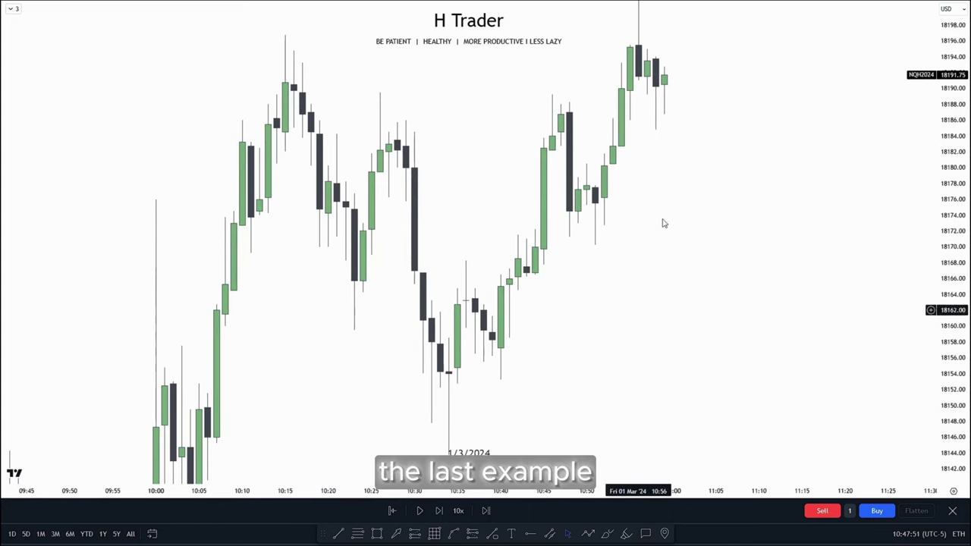
left_click_drag(661, 340, 784, 190)
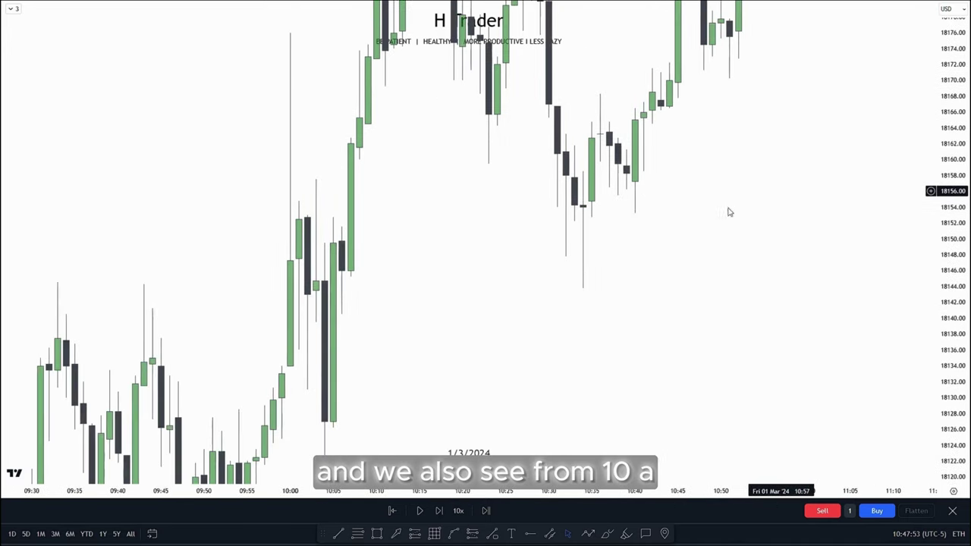
left_click_drag(493, 324, 579, 250)
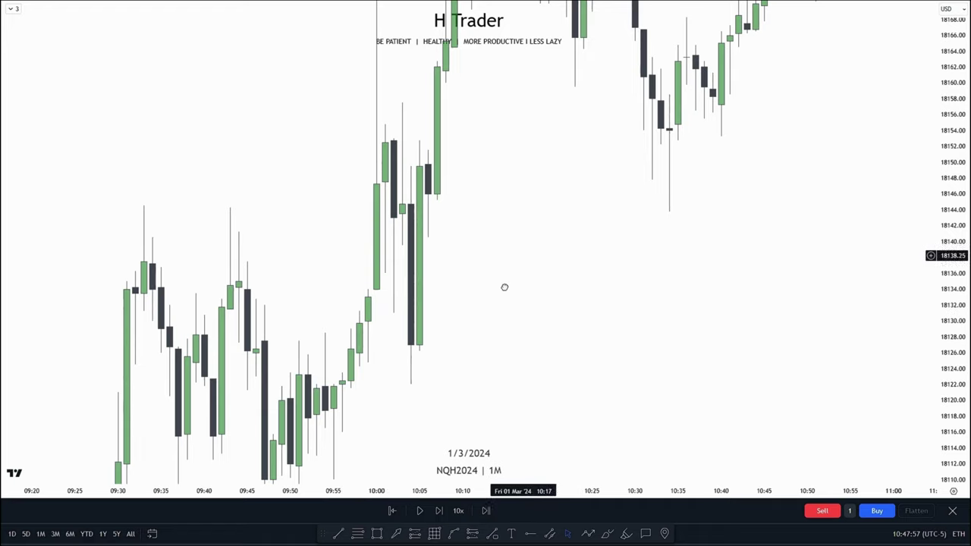
left_click_drag(504, 287, 330, 461)
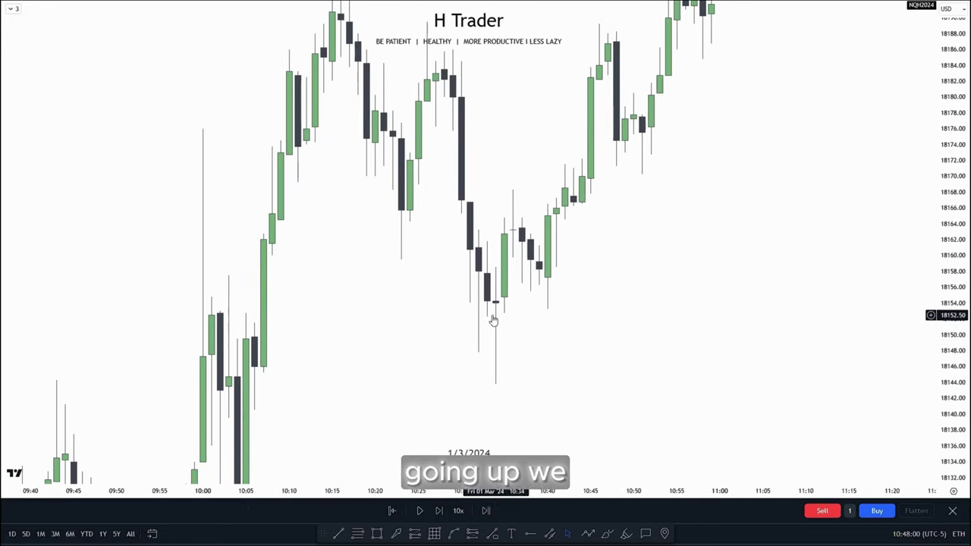
left_click_drag(254, 324, 272, 256)
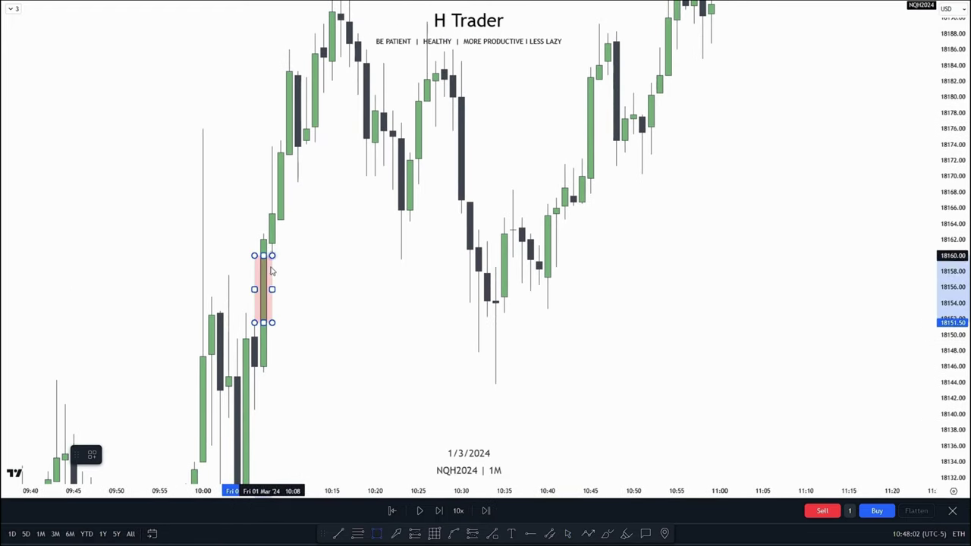
left_click(276, 291)
mouse_move(273, 290)
left_mouse_down()
mouse_move(424, 306)
mouse_move(625, 291)
left_mouse_up()
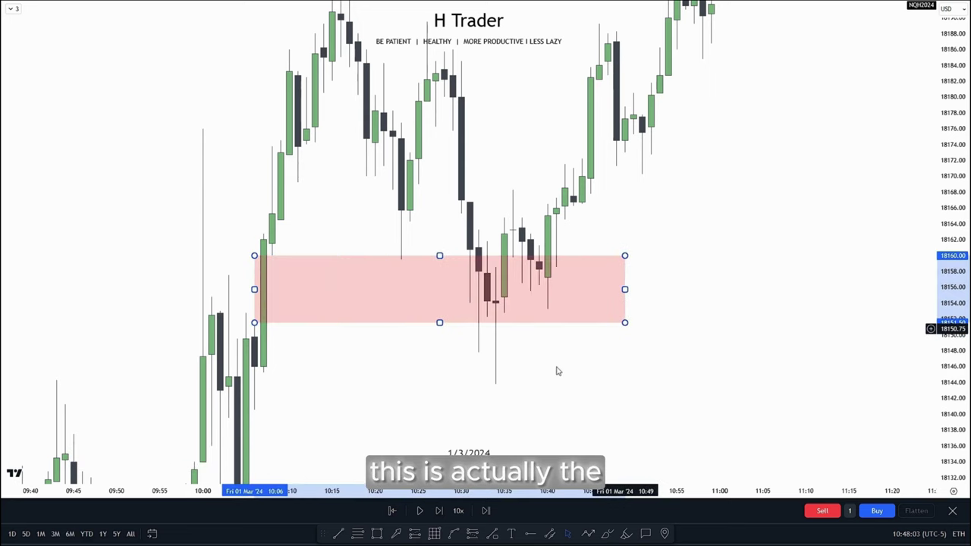
left_click_drag(749, 320, 675, 376)
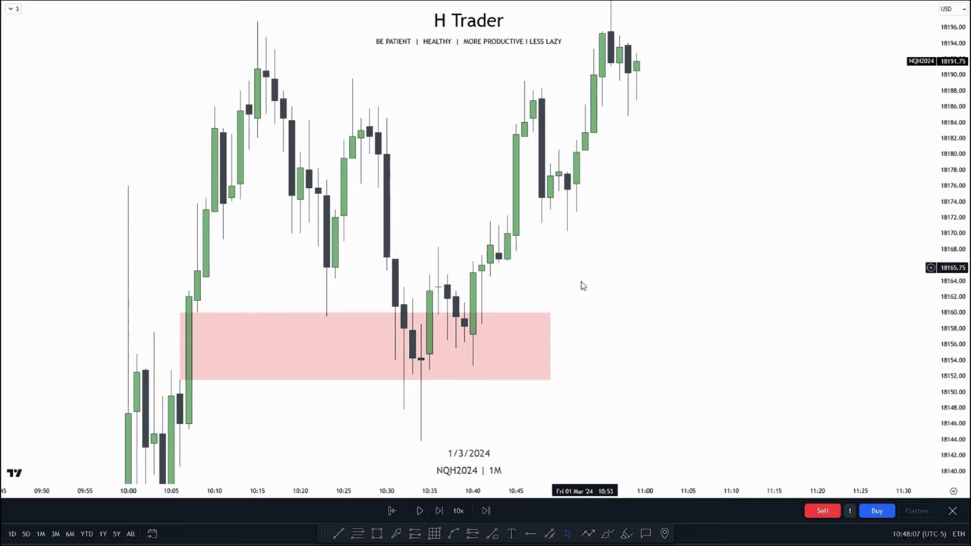
left_click_drag(581, 285, 564, 361)
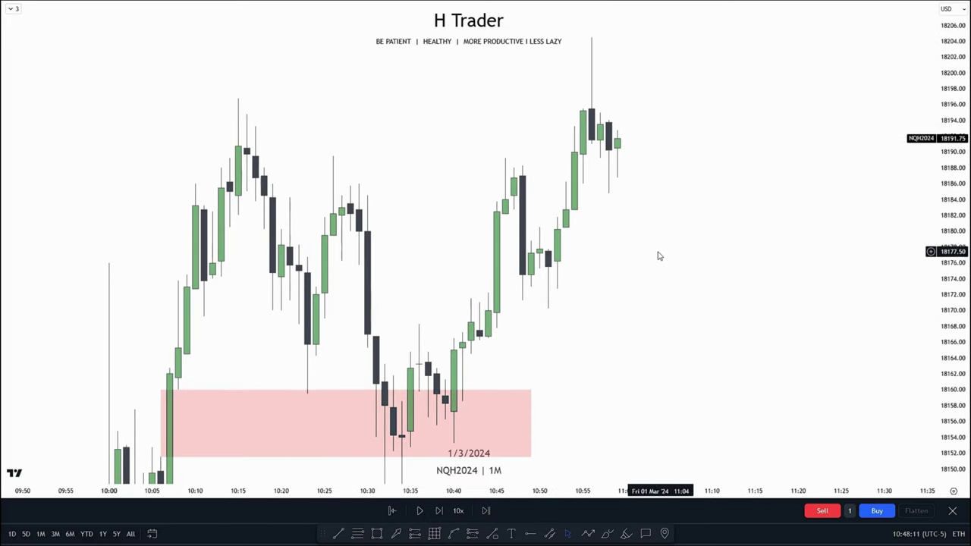
left_click_drag(658, 256, 528, 304)
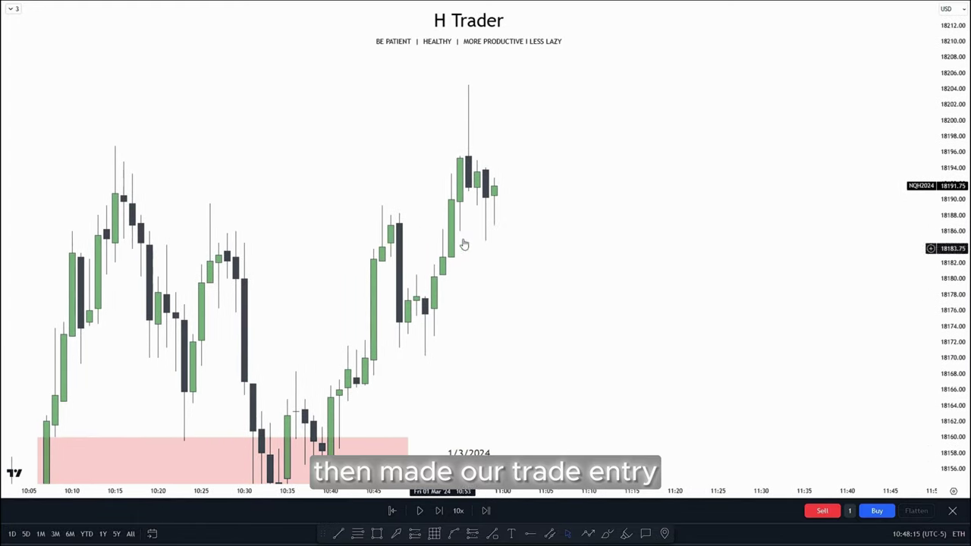
left_click_drag(471, 355, 444, 414)
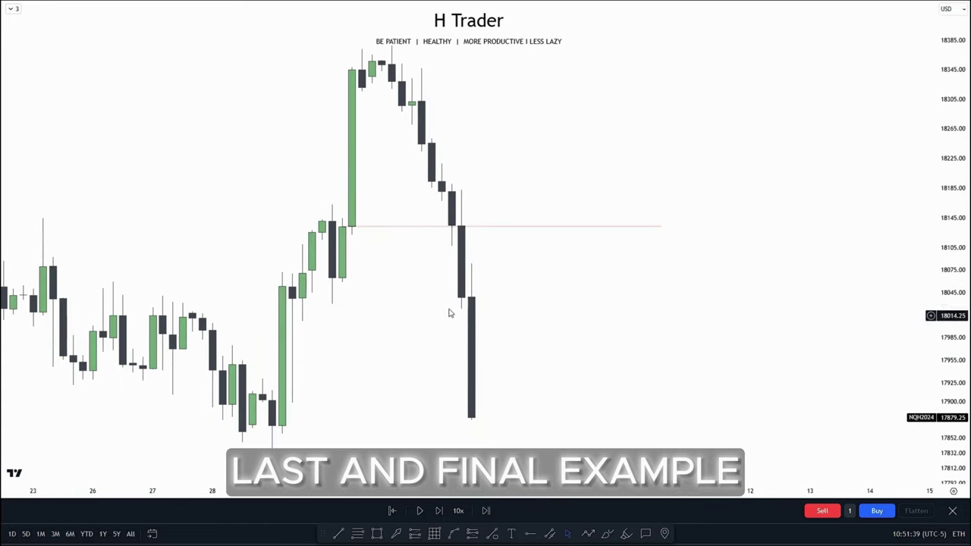
On the 240-minute chart, mark the 1 Mar 06:00 gap from 18144.50 to 18316.50 with a temporary rectangle and delete it
left_click_drag(423, 293, 513, 341)
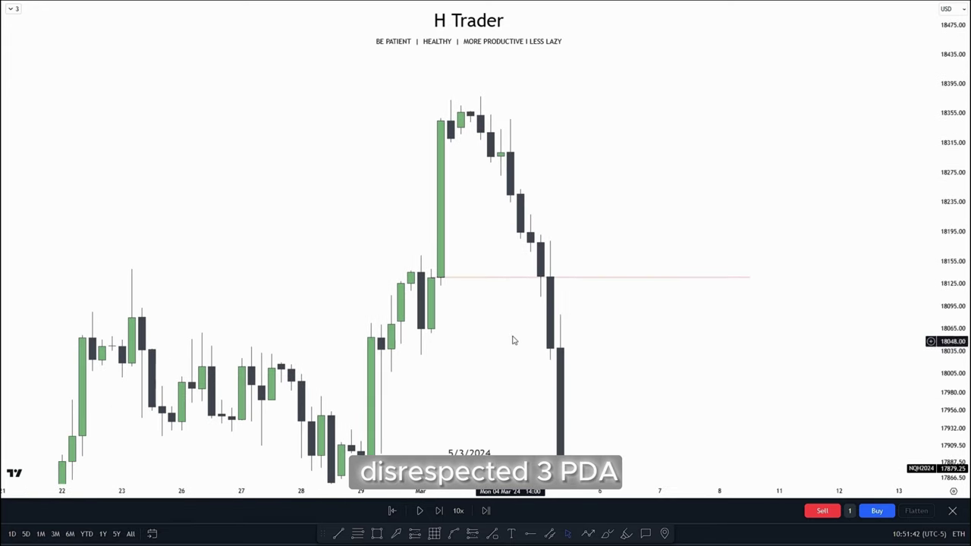
left_click_drag(969, 336, 964, 265)
left_click_drag(505, 350, 495, 354)
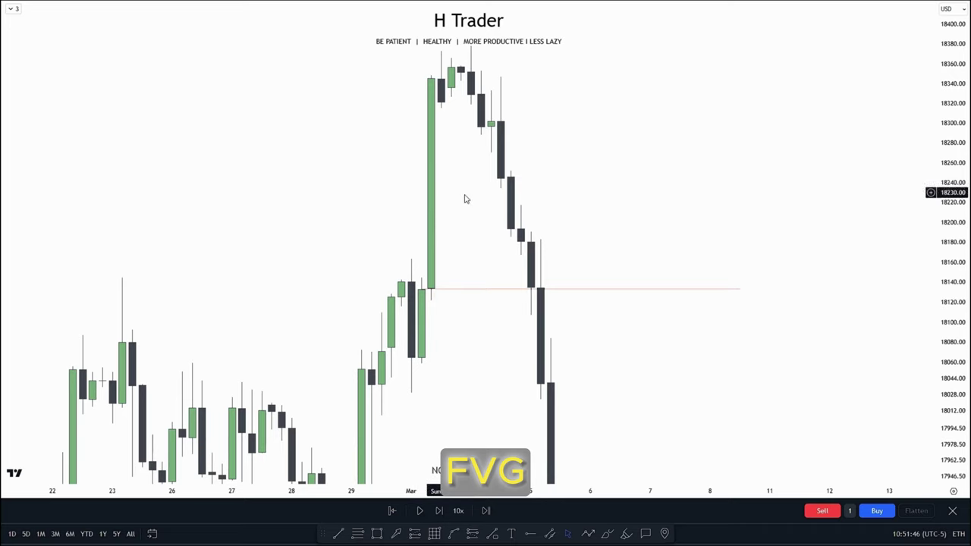
left_click_drag(465, 198, 372, 236)
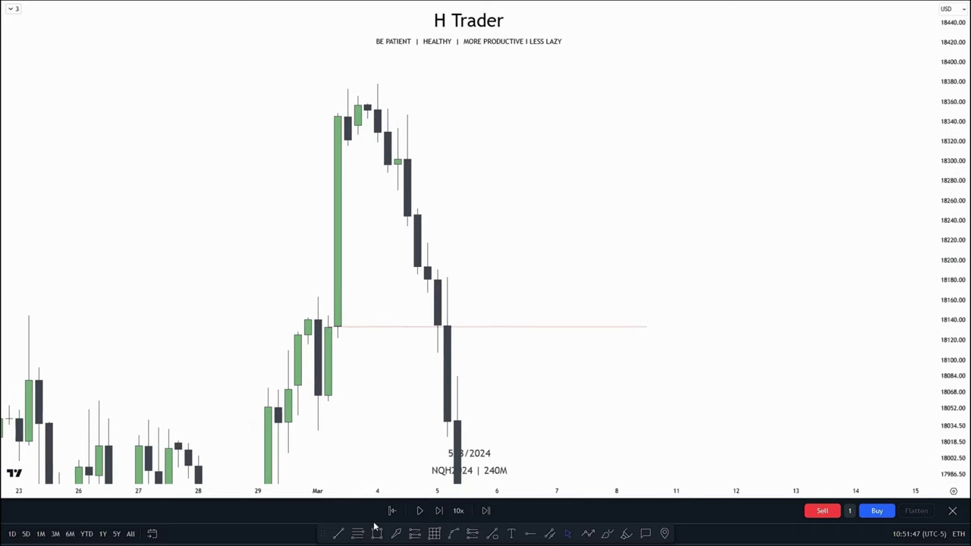
left_click(327, 316)
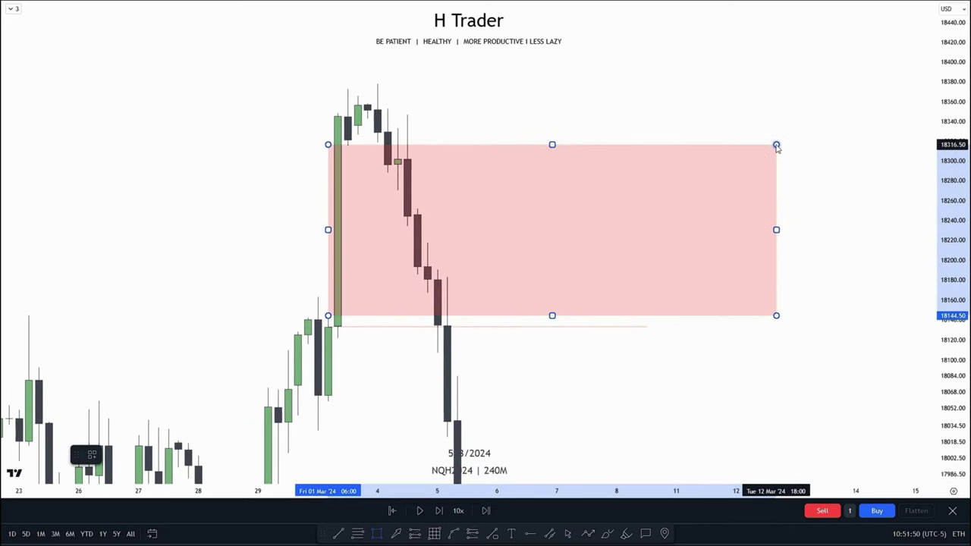
left_click(776, 146)
key("Delete")
Draw a horizontal trend line at 17826.00 from the 29 February low to beyond 7 March
left_click_drag(568, 387, 625, 304)
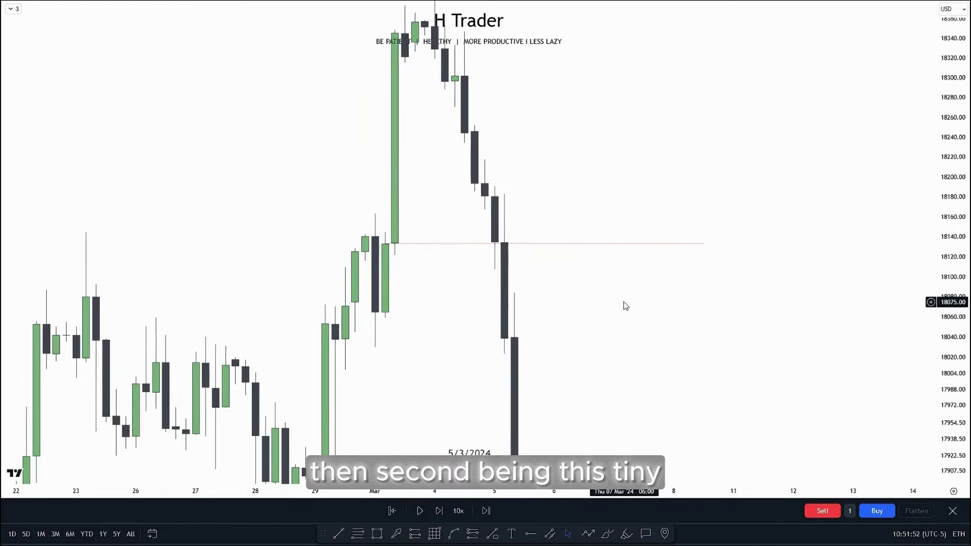
left_click_drag(964, 471, 968, 268)
left_click_drag(968, 170, 964, 481)
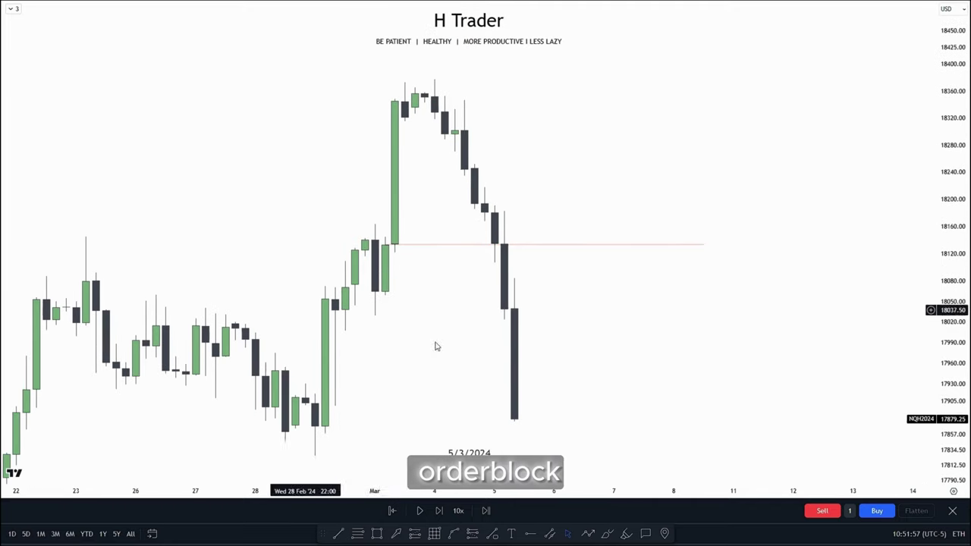
left_click_drag(447, 381, 441, 314)
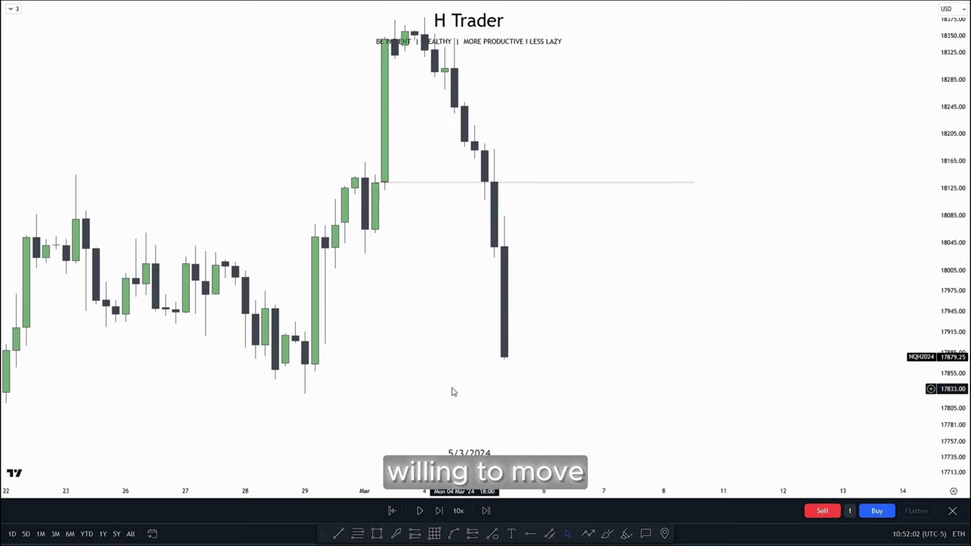
left_click_drag(425, 377, 411, 376)
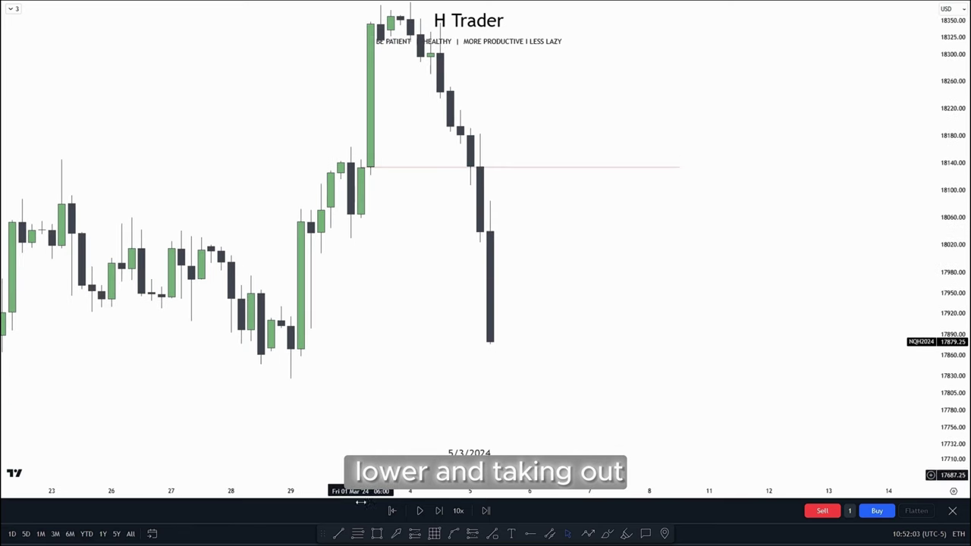
left_click(290, 379)
left_click(546, 402)
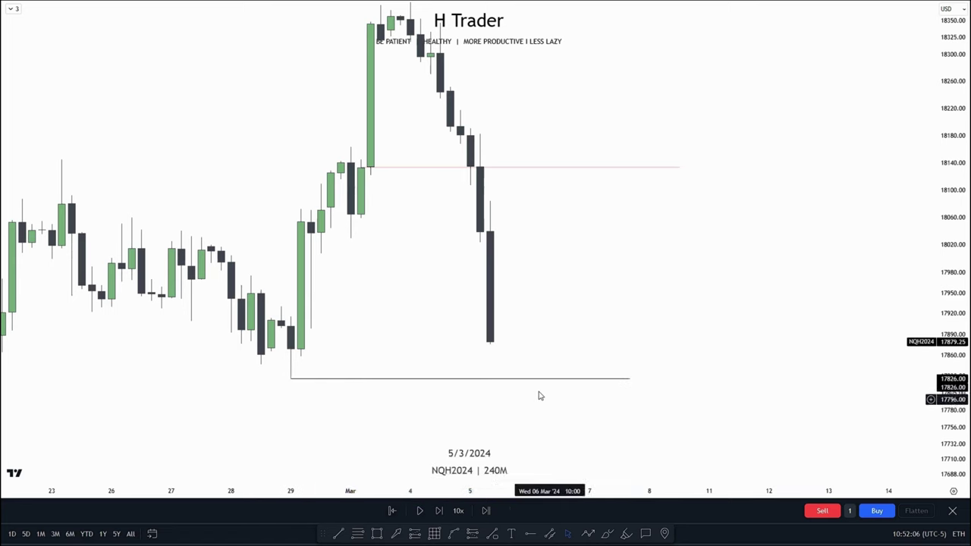
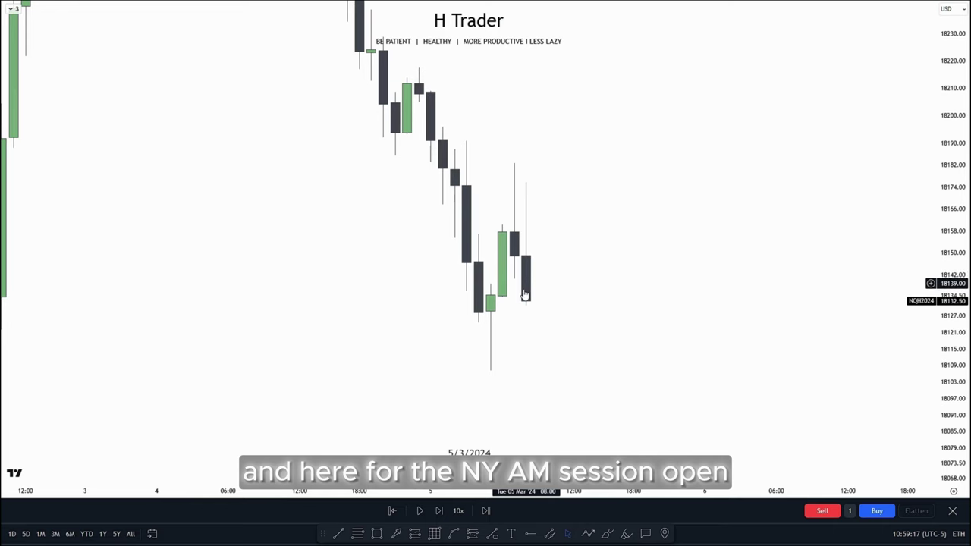
On the 60-minute chart, mark the small 5 Mar 05:00 gap with a temporary rectangle reaching 6 Mar 00:00 and delete it
left_click_drag(618, 349, 576, 360)
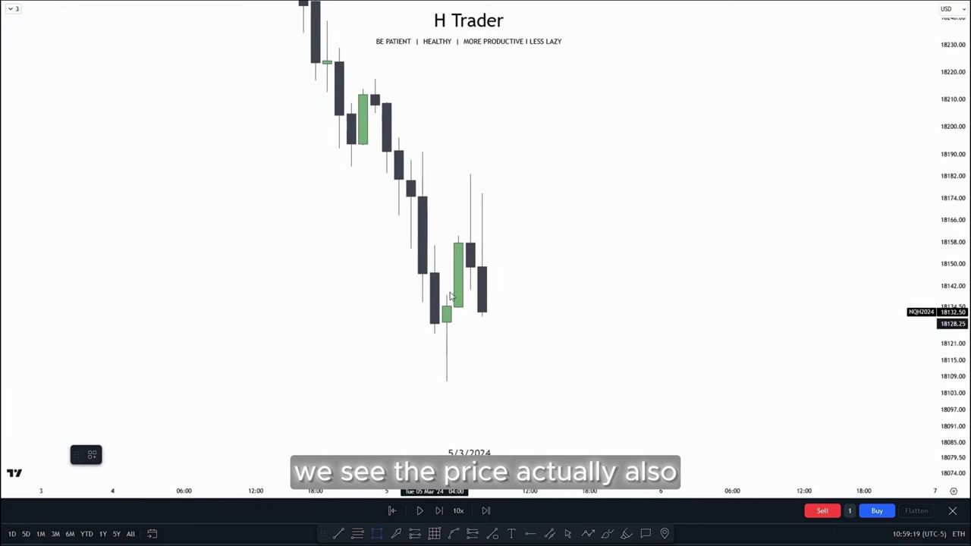
left_click_drag(447, 295, 589, 292)
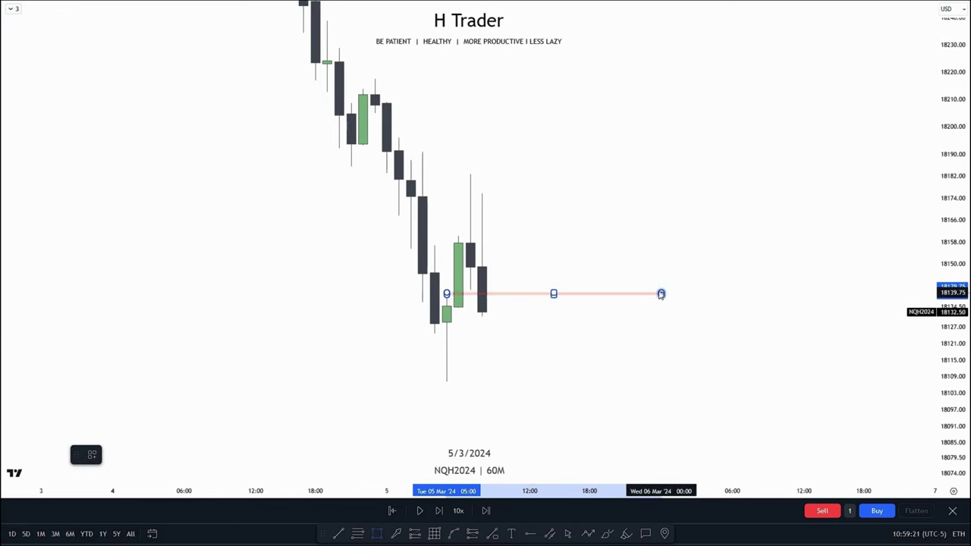
left_click(662, 291)
key("Delete")
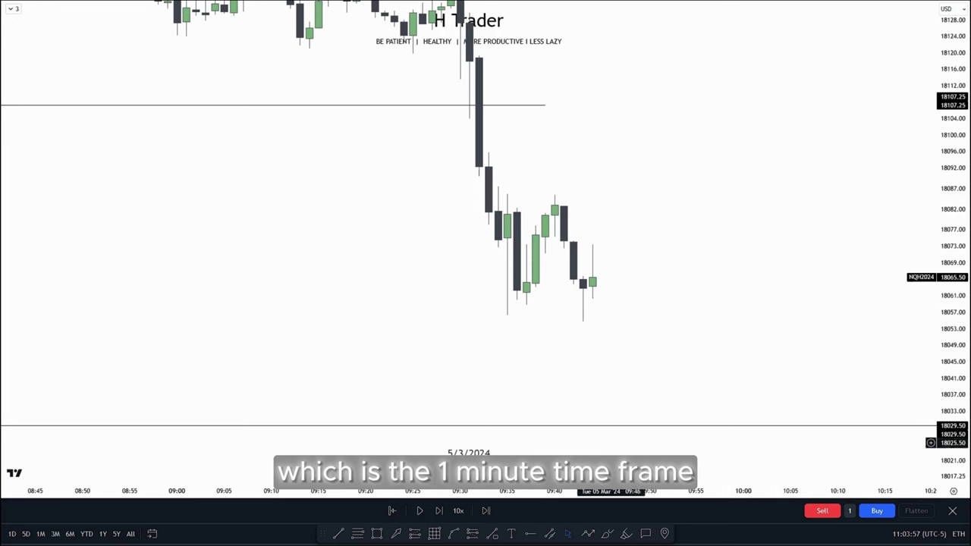
On the 1-minute chart, examine how close the 5 March decline is to the intermediate-term low line at 18029.50
scroll(592, 346, "down", 5)
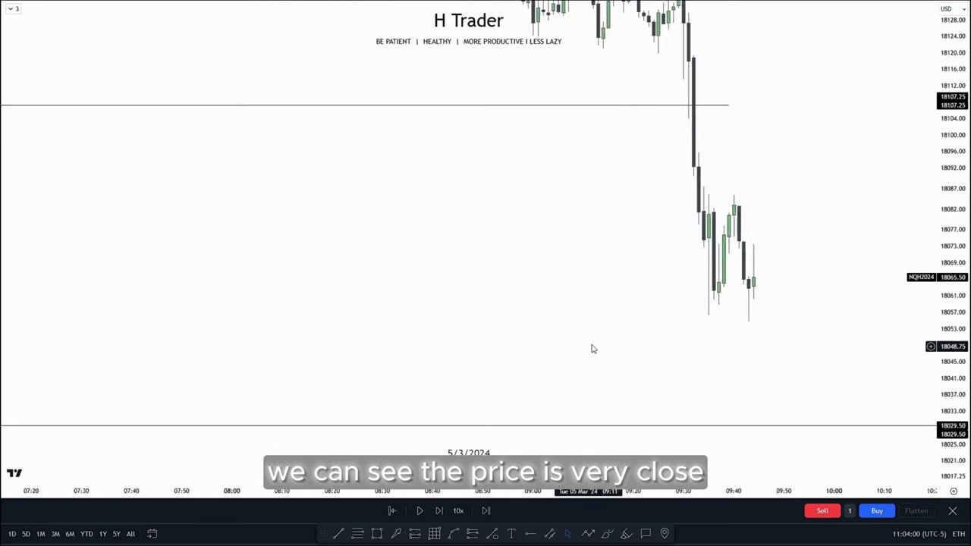
scroll(592, 348, "down", 8)
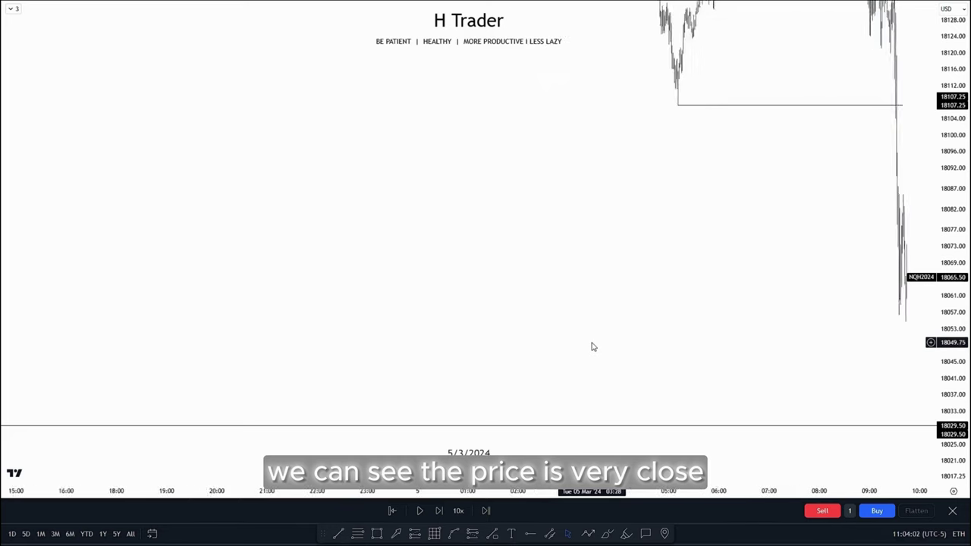
scroll(584, 354, "down", 6)
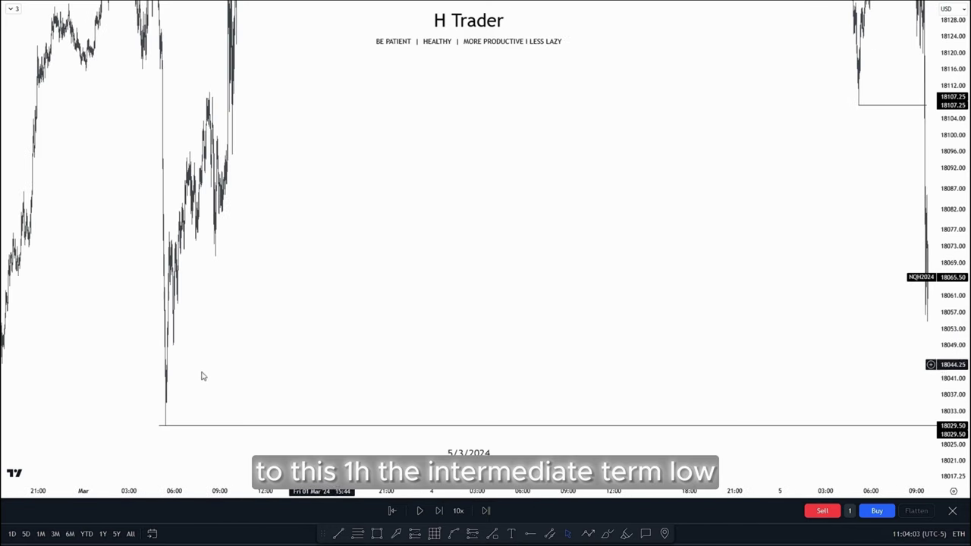
scroll(445, 387, "up", 10)
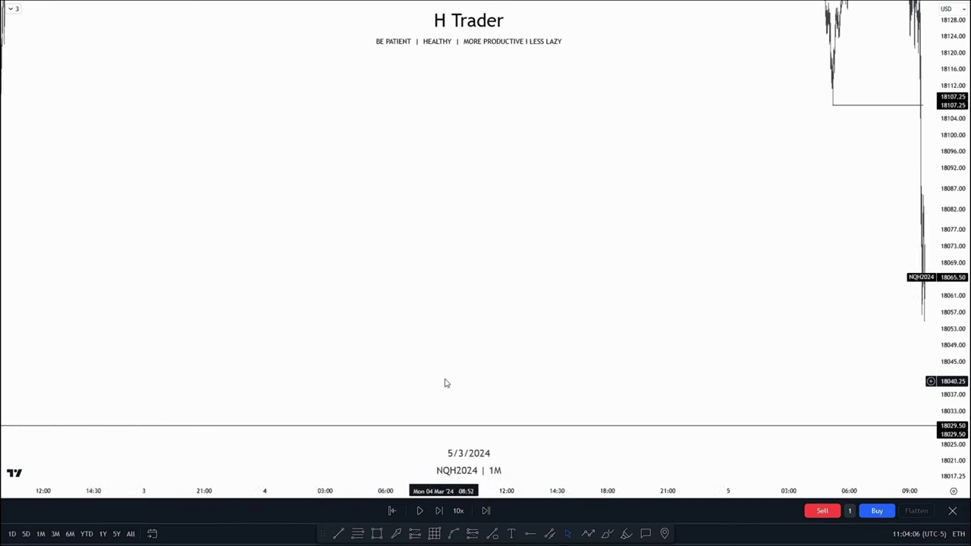
scroll(447, 383, "up", 10)
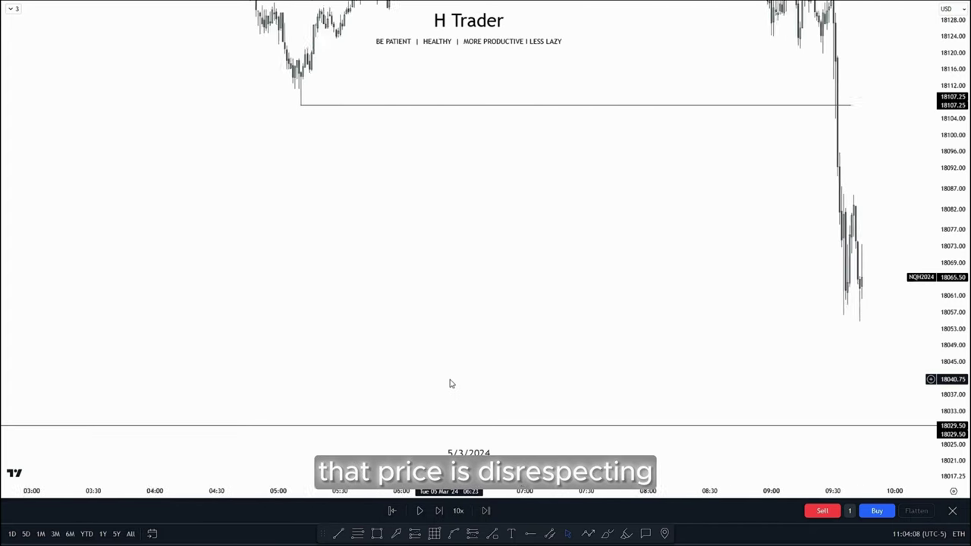
scroll(808, 374, "up", 3)
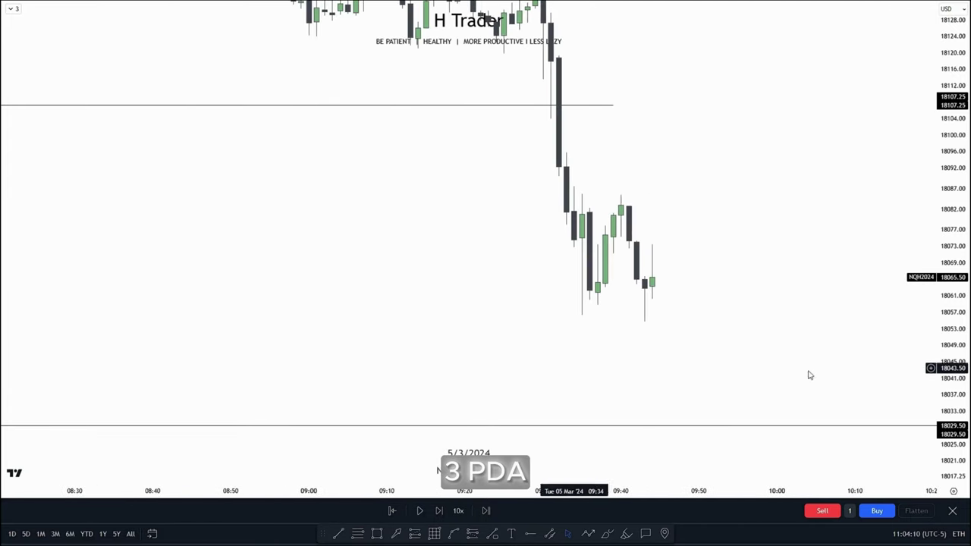
left_click_drag(955, 399, 902, 305)
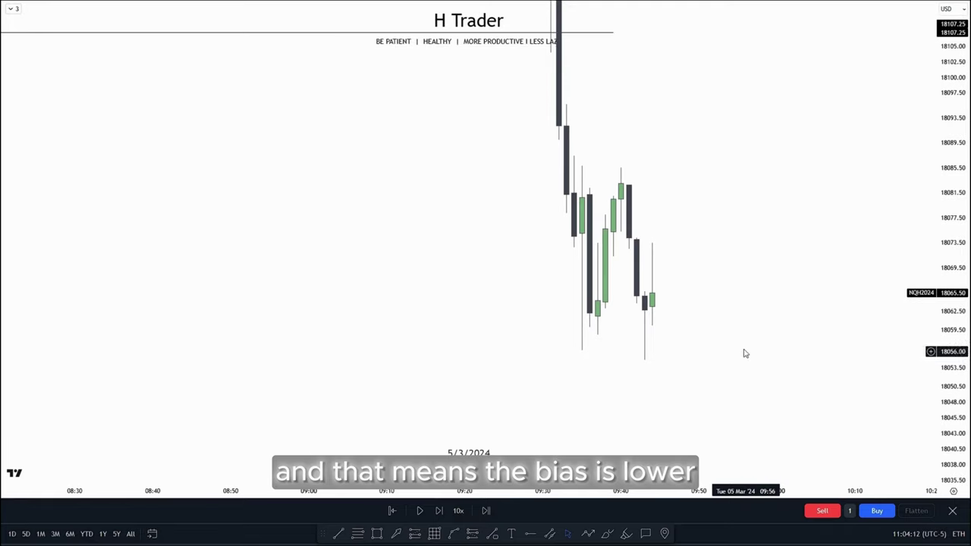
left_click_drag(745, 334, 599, 214)
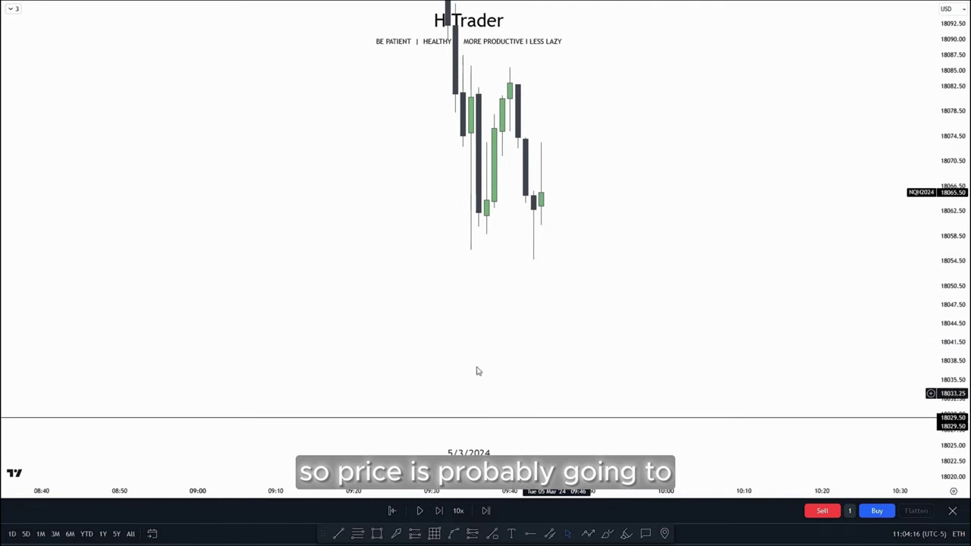
Place a short position at the 09:43 candle with entry 18065.75, stop 18083.75 and target 18047.75
left_click_drag(561, 345, 595, 415)
scroll(597, 406, "up", 3)
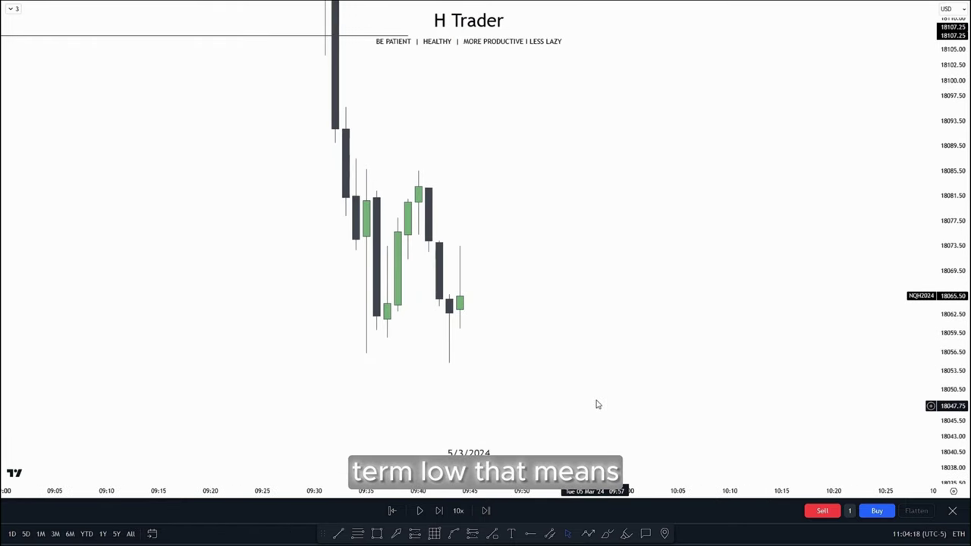
left_click_drag(604, 369, 611, 371)
left_click_drag(946, 392, 879, 349)
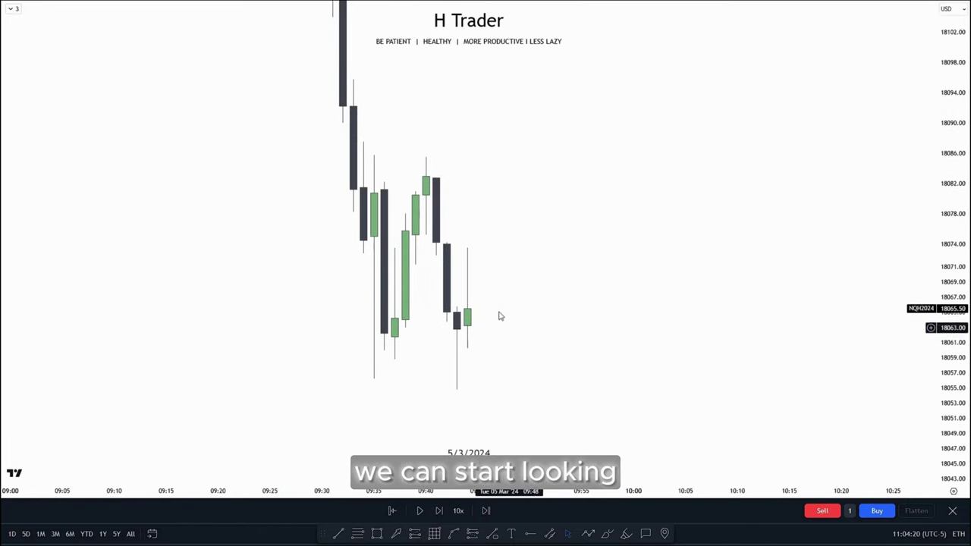
left_click_drag(523, 351, 520, 399)
left_click(475, 534)
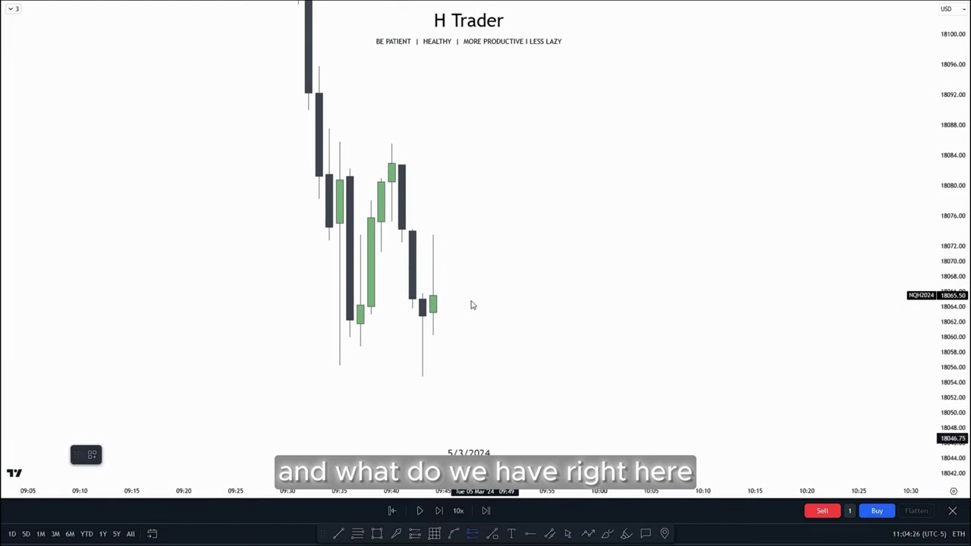
left_click(422, 295)
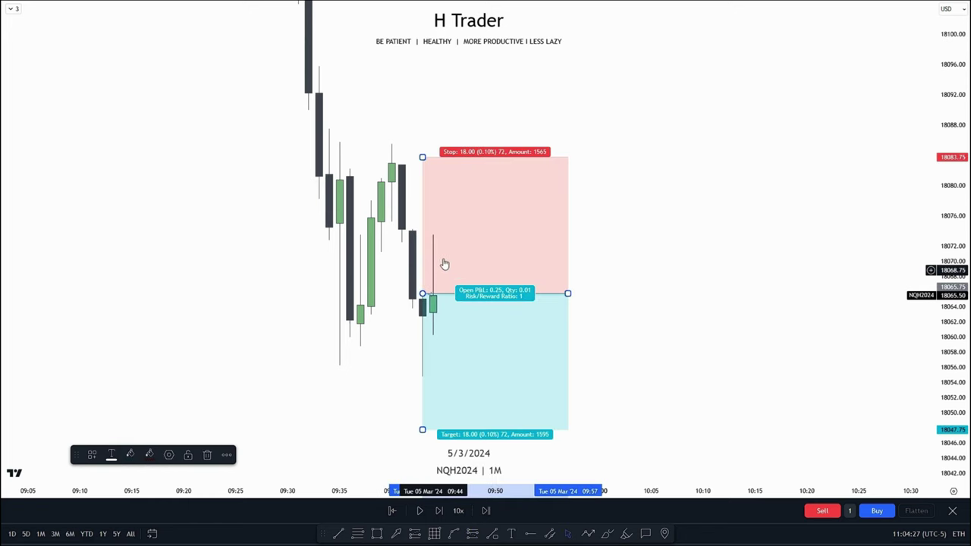
Set the short position's stop to 18085.50 above the recent swing high and its target to 18030.00, just above the intermediate-term low line
left_click_drag(682, 212, 720, 350)
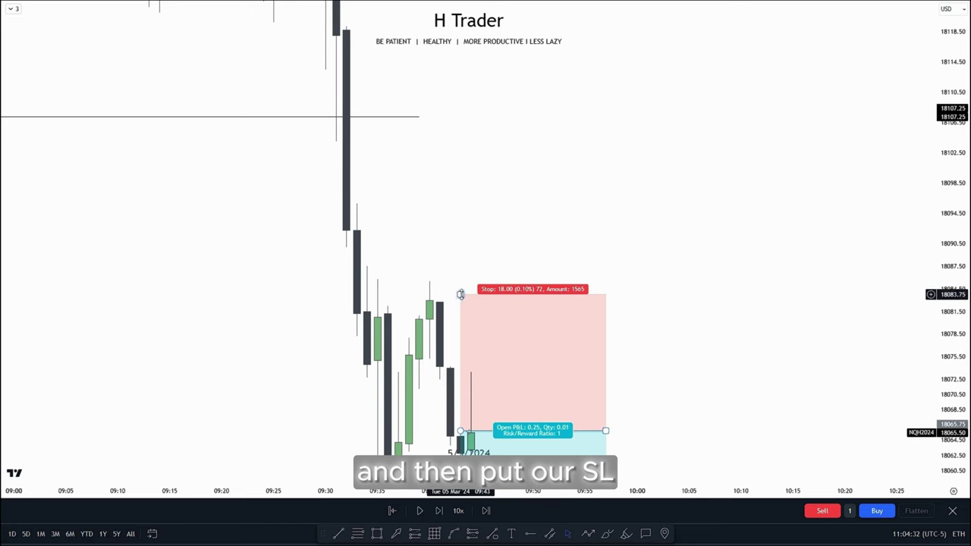
mouse_move(461, 294)
left_mouse_down()
mouse_move(358, 199)
mouse_move(390, 218)
mouse_move(377, 191)
left_mouse_up()
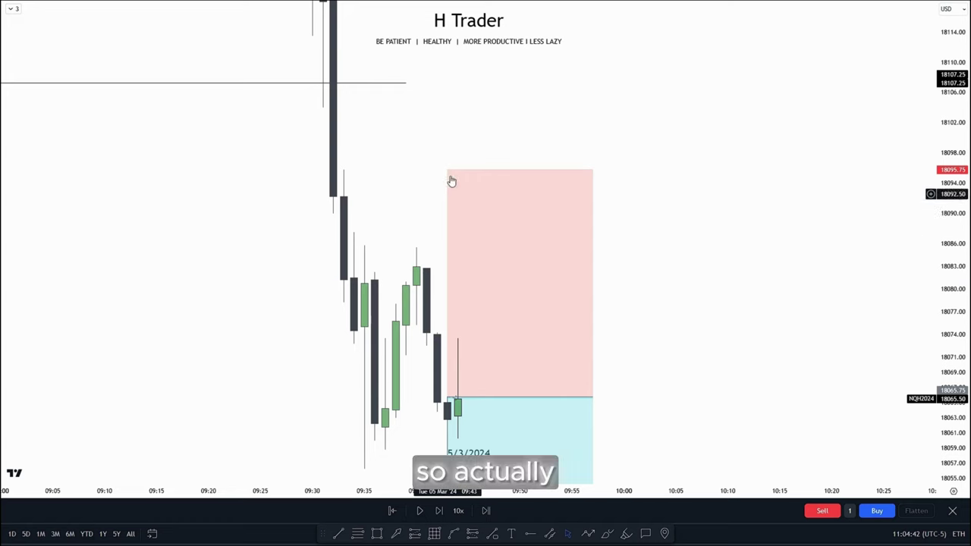
mouse_move(448, 170)
left_mouse_down()
mouse_move(417, 243)
mouse_move(346, 55)
left_mouse_up()
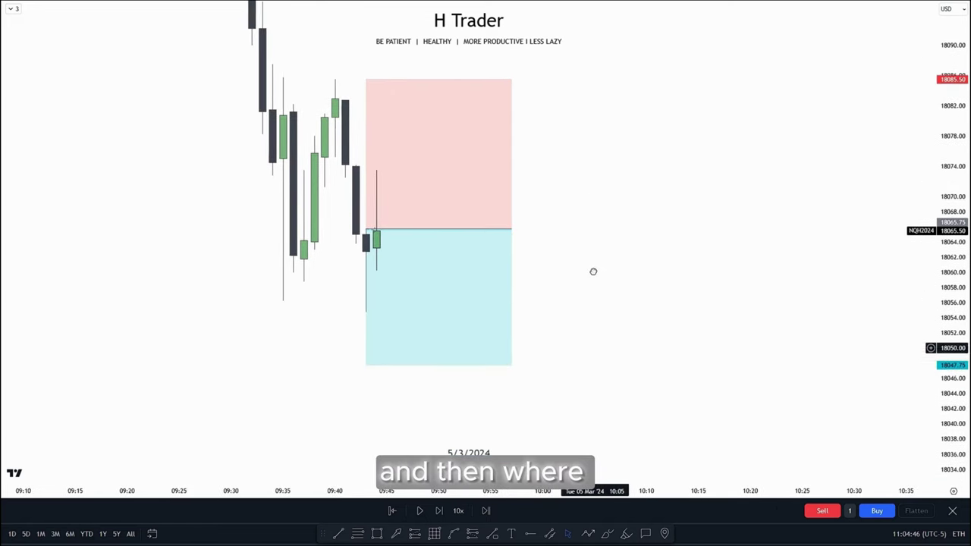
mouse_move(364, 232)
left_mouse_down()
mouse_move(406, 290)
mouse_move(538, 369)
left_mouse_up()
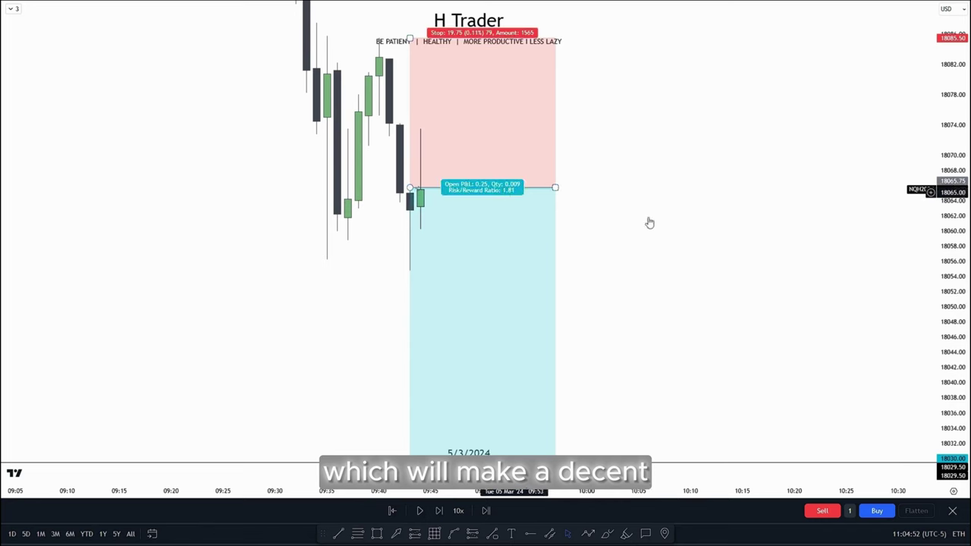
Set the replay speed to 3x and play the 1-minute chart forward until price trades through the 18029.50 low line, then pause
left_click_drag(961, 254, 930, 313)
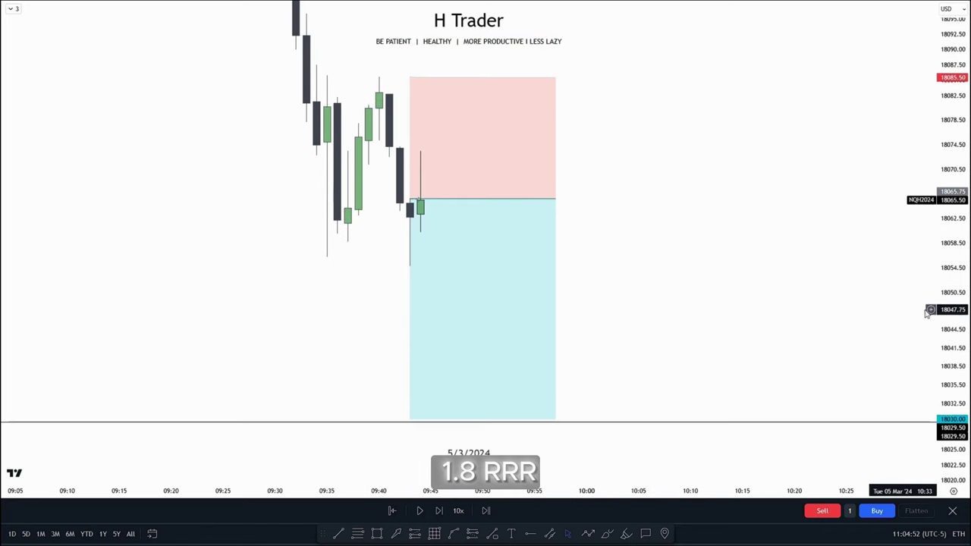
left_click(464, 513)
left_click(461, 433)
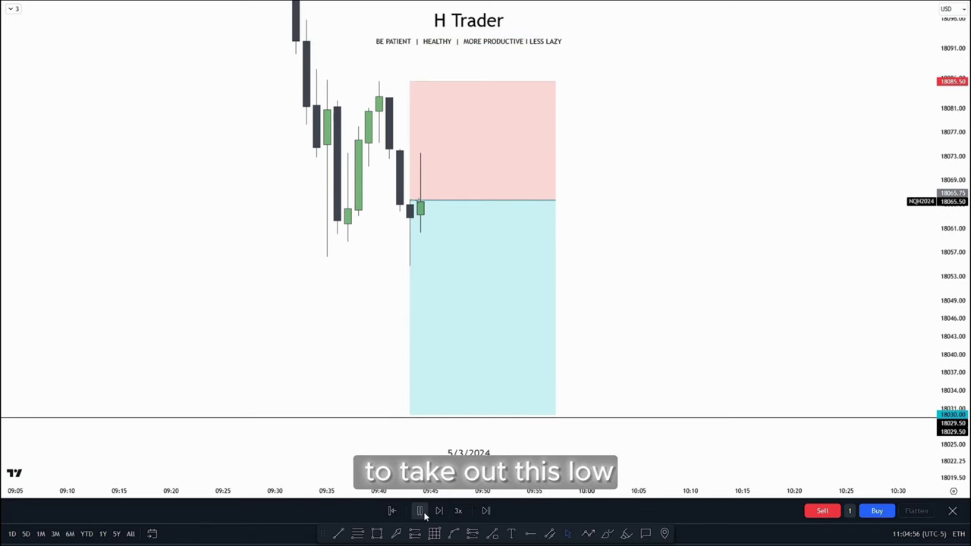
left_click(420, 511)
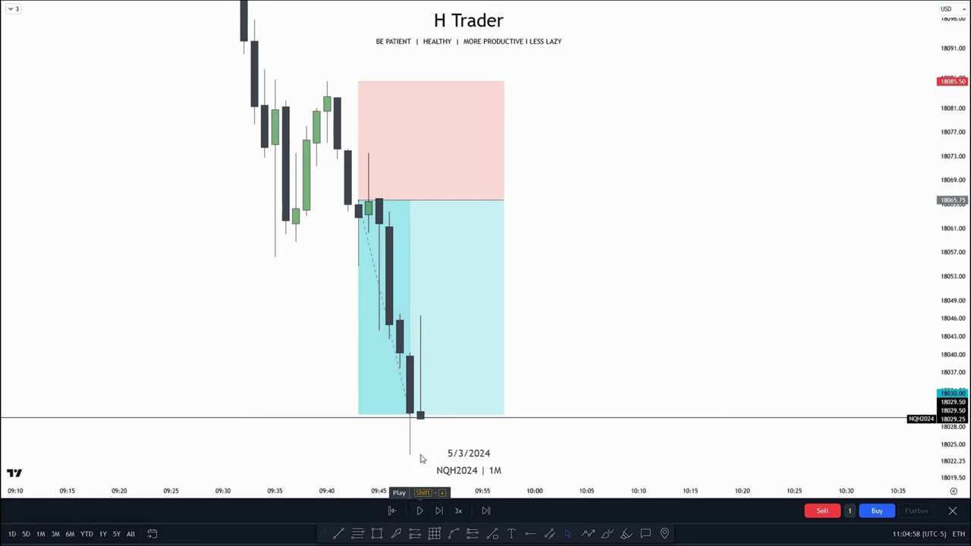